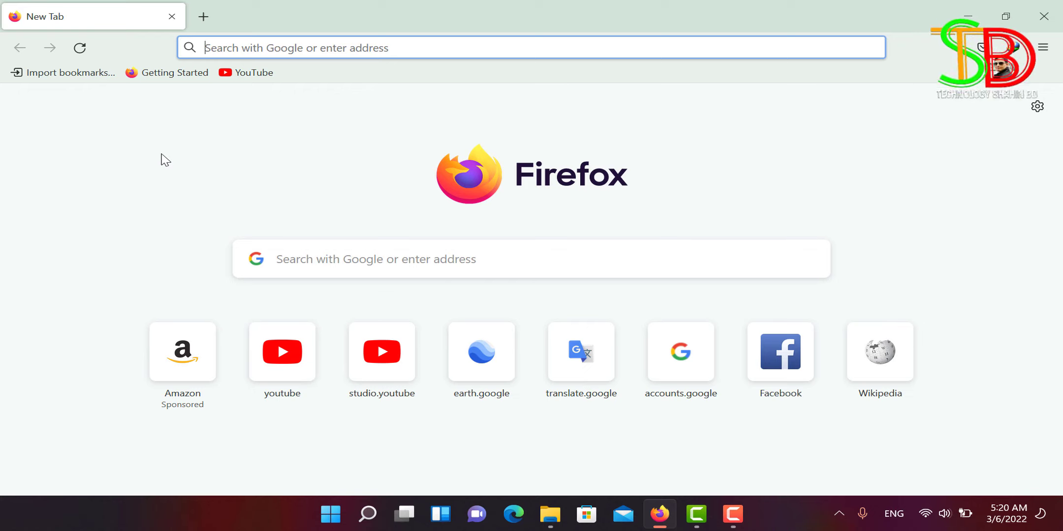
Step: Load YouTube from the youtube shortcut tile on Firefox's New Tab page
left_click(280, 380)
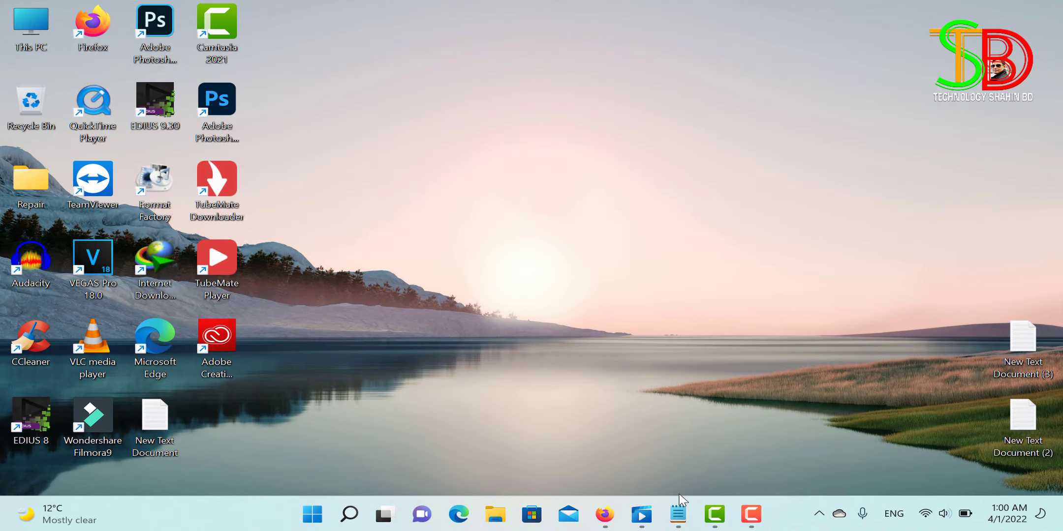
Step: Restore the Firefox window showing the Islam'er Awaz channel page
left_click(598, 523)
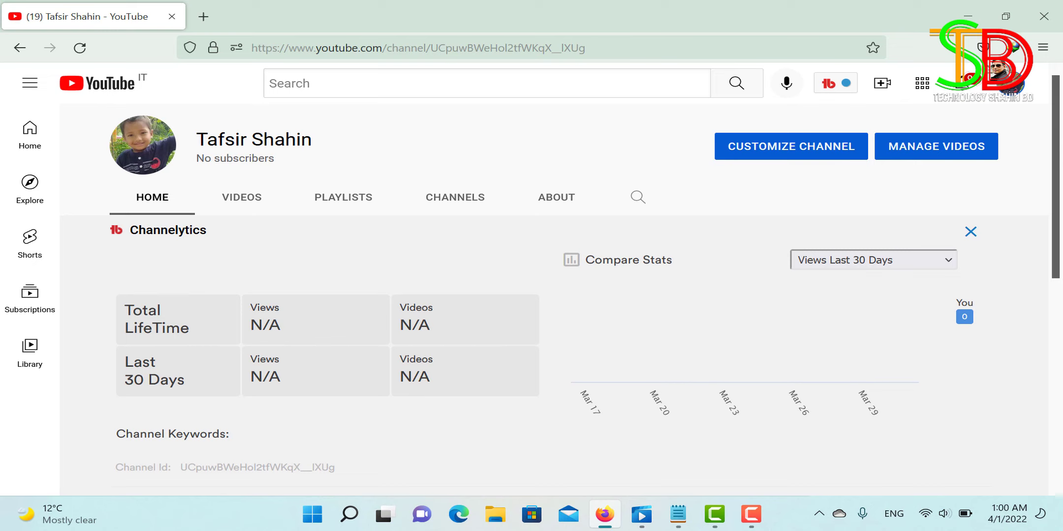
left_click_drag(1057, 178, 1060, 208)
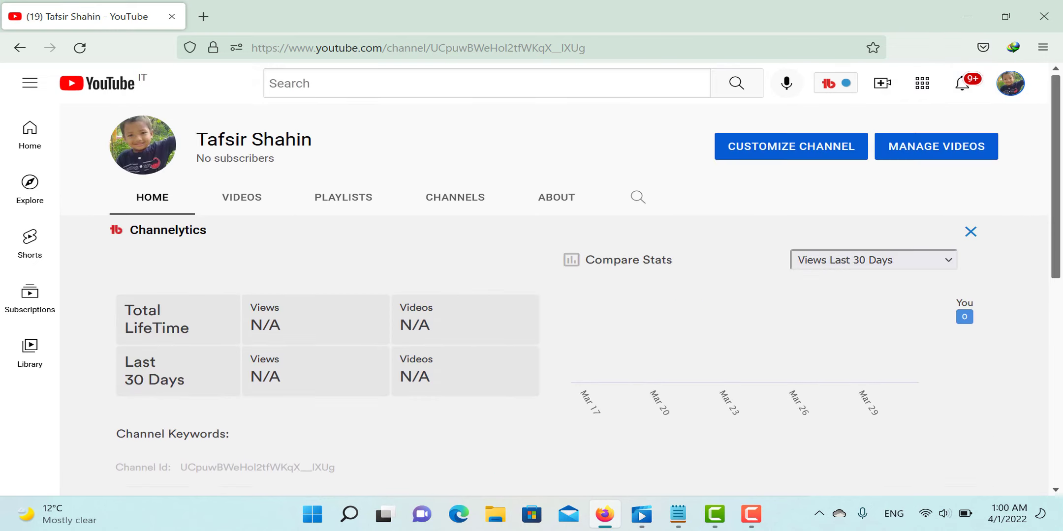
left_click_drag(1061, 148, 1059, 124)
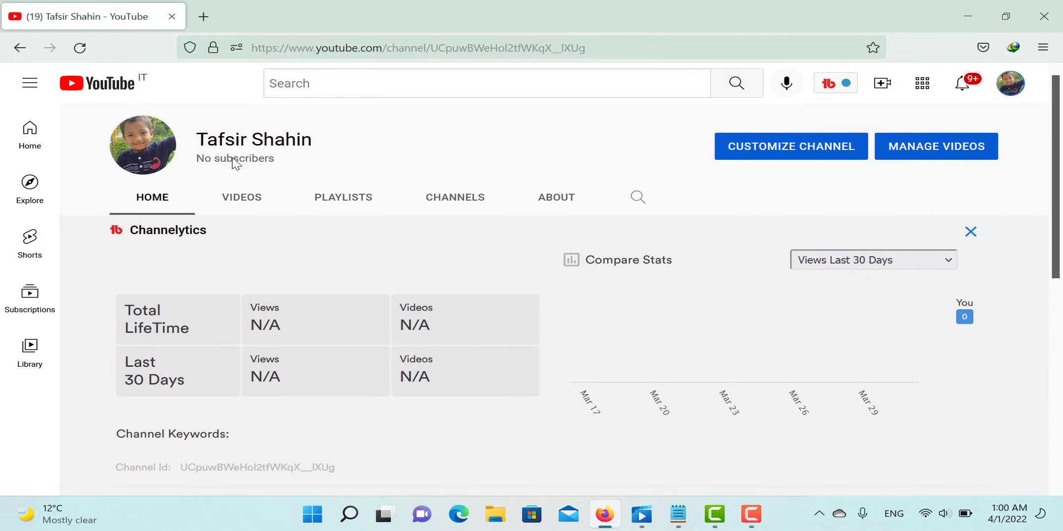
Step: Browse the channel's uploaded videos, then go to its ABOUT page
left_click(243, 198)
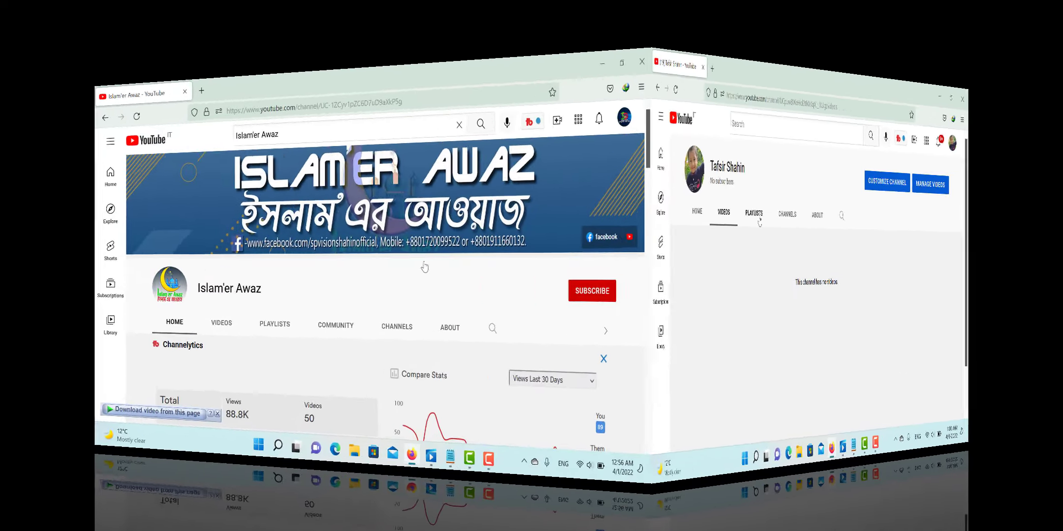
scroll(630, 265, "down", 3)
scroll(631, 266, "down", 15)
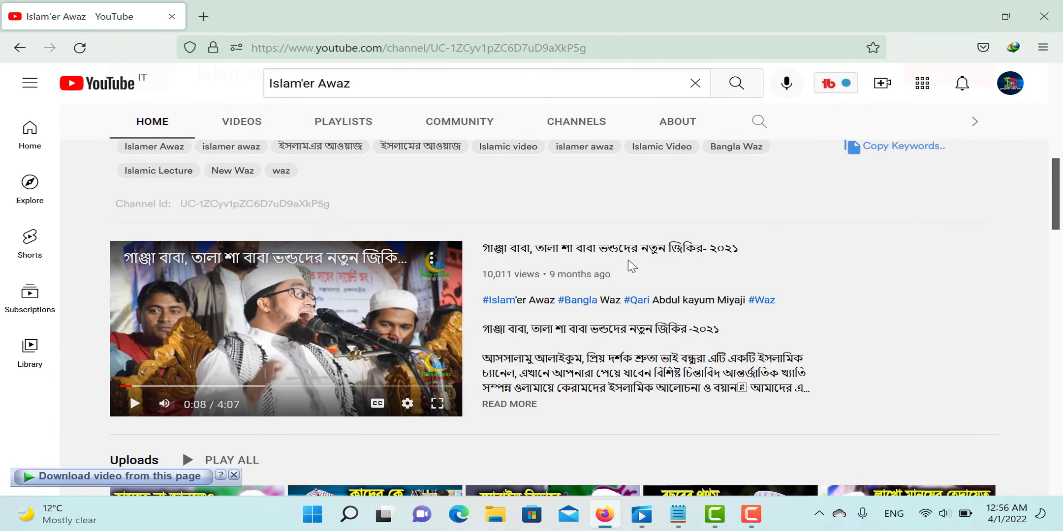
scroll(631, 266, "up", 6)
scroll(631, 266, "down", 8)
scroll(628, 266, "down", 15)
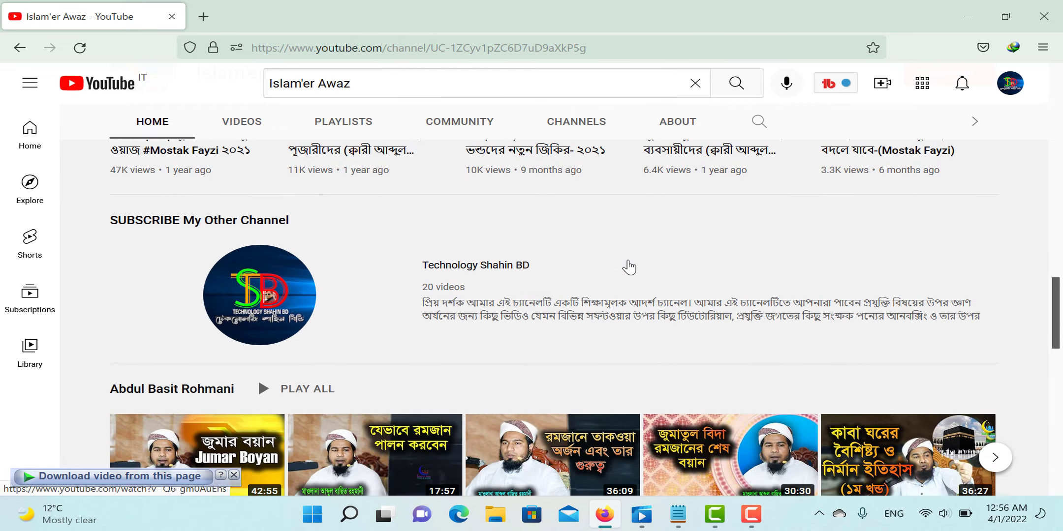
scroll(628, 266, "down", 6)
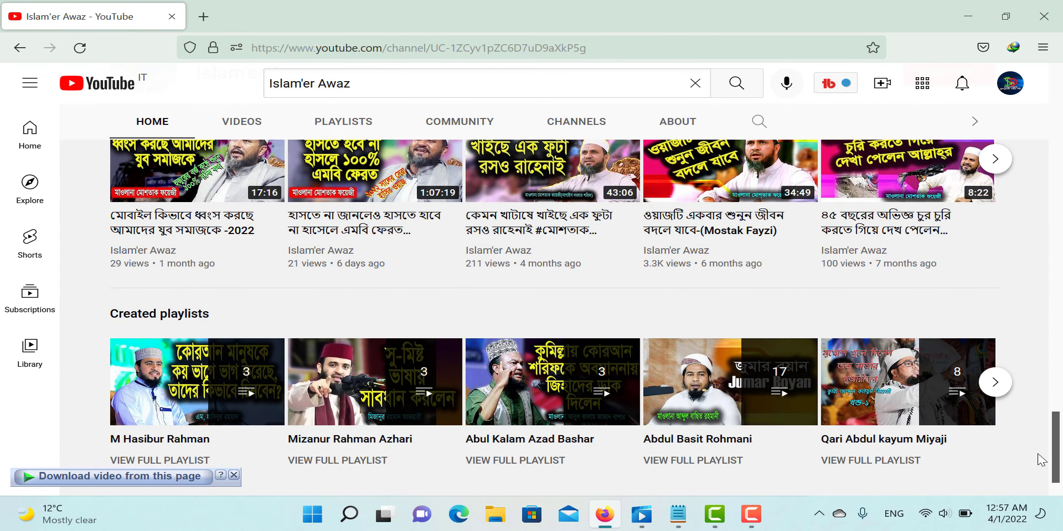
left_click_drag(1055, 462, 1050, 135)
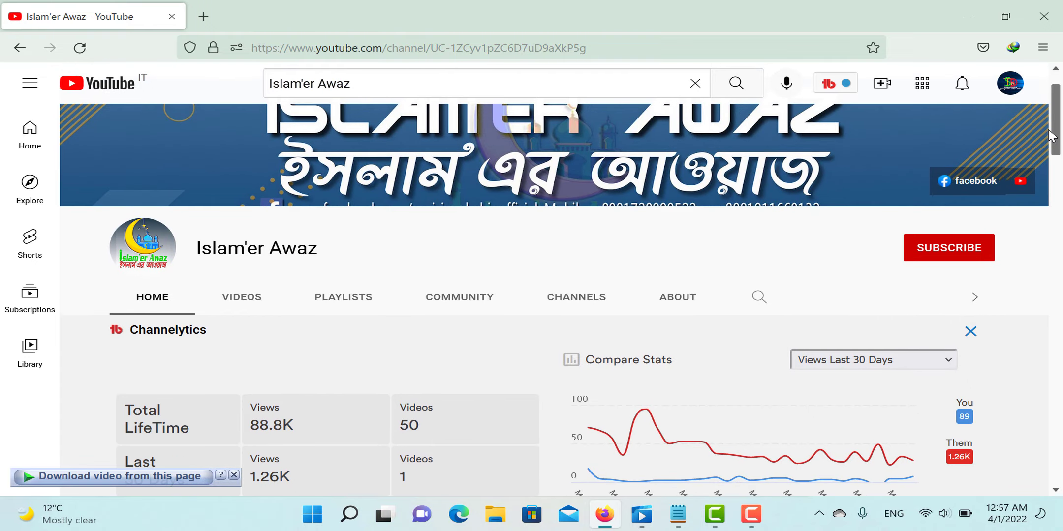
left_click(675, 299)
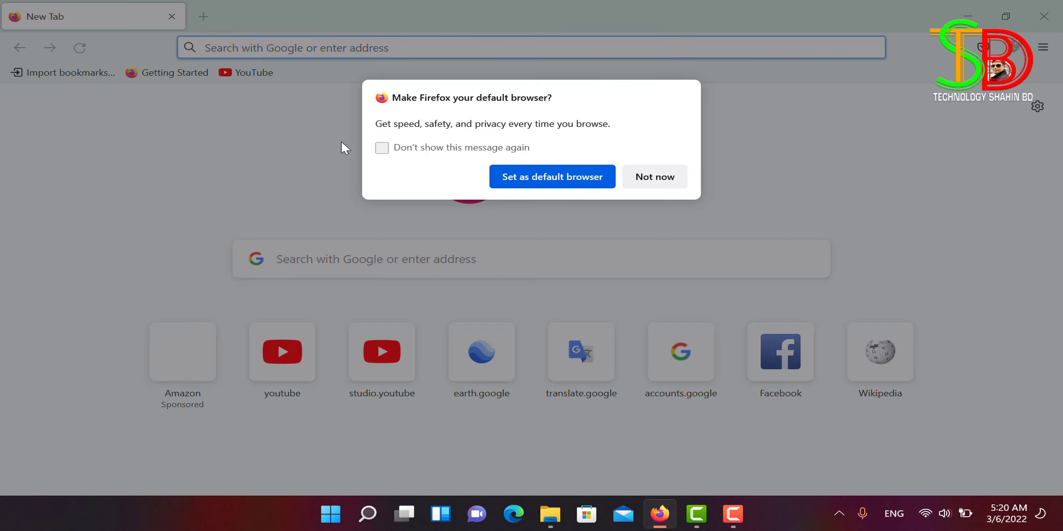
Step: Decline the default-browser prompt with Not now and load YouTube from the New Tab shortcuts
left_click(664, 180)
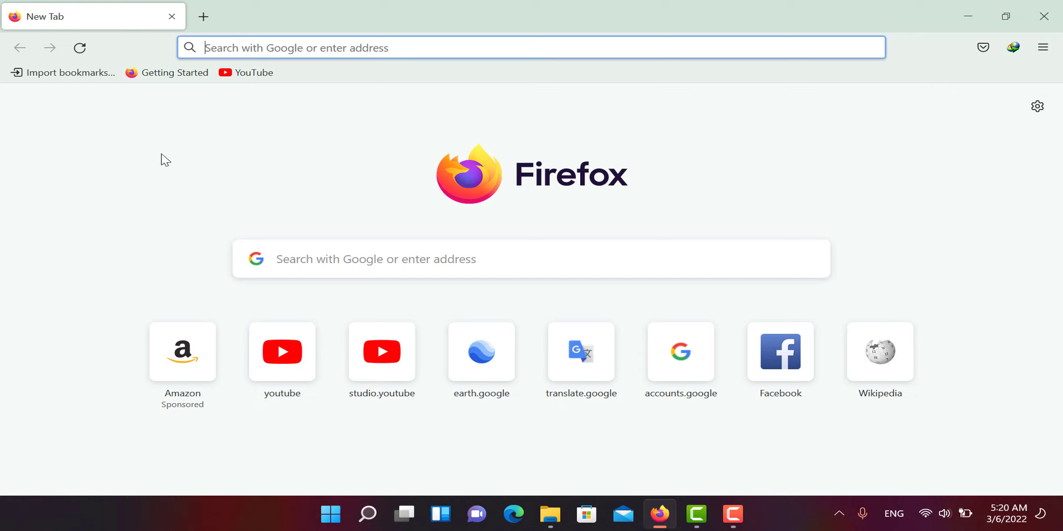
left_click(280, 381)
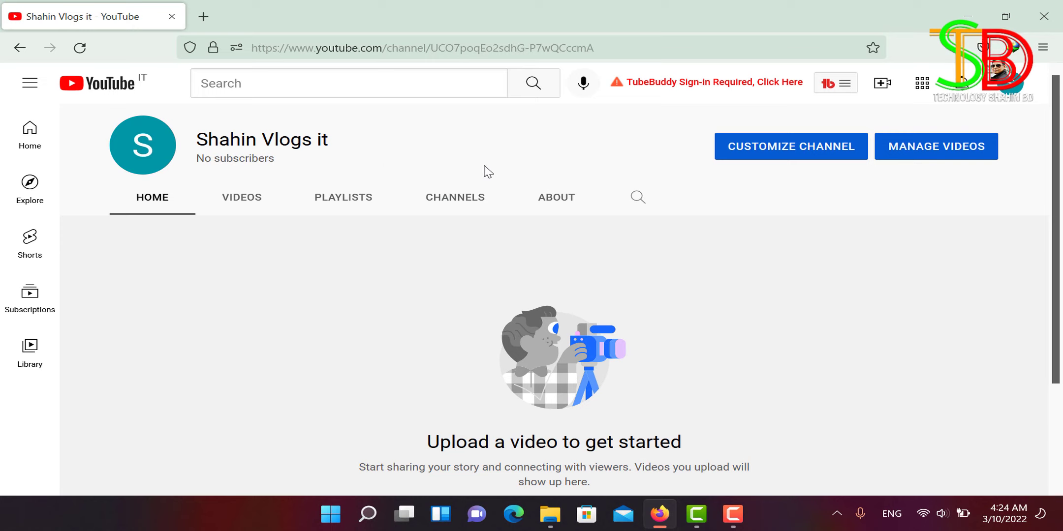
Step: Restart Firefox, decline the default-browser prompt again, and load YouTube
left_click(172, 17)
left_click(659, 513)
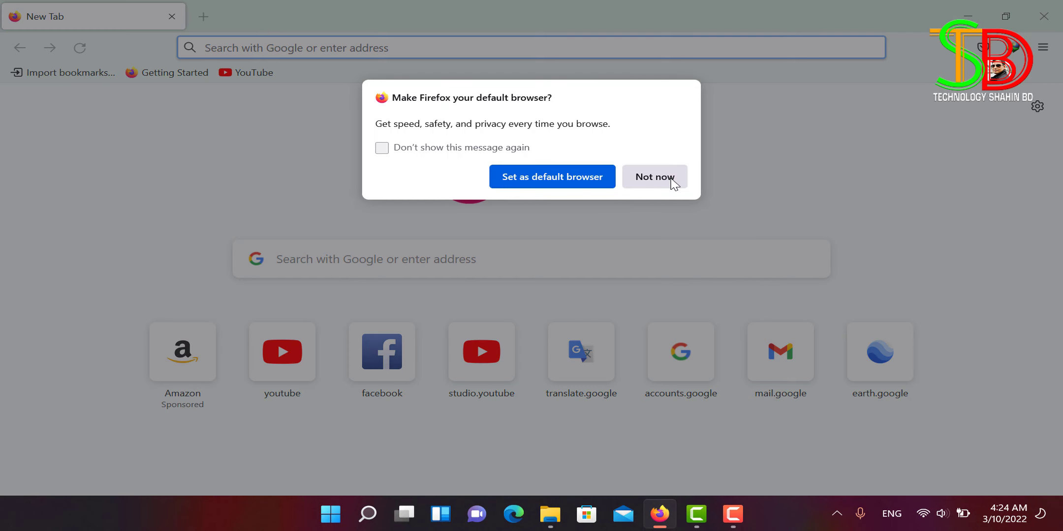
left_click(654, 177)
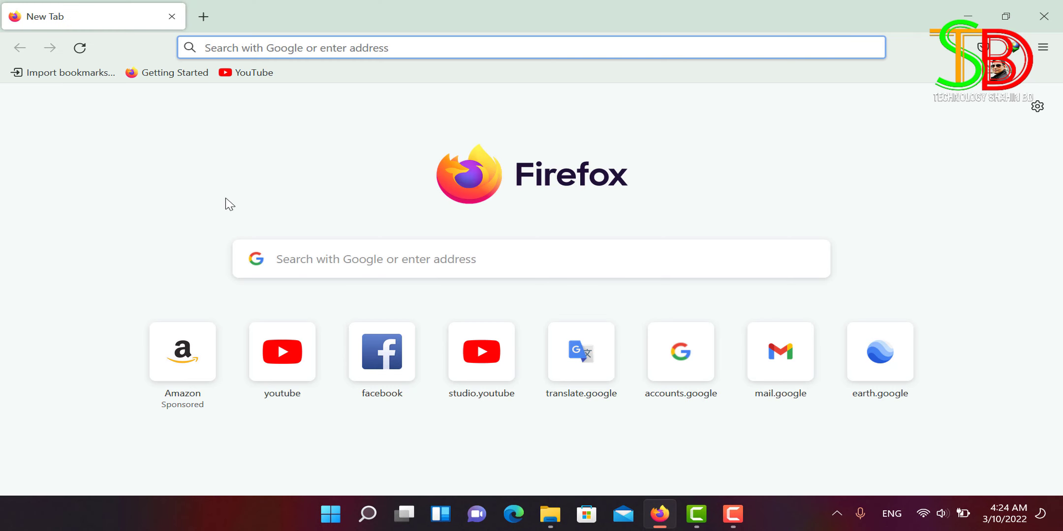
left_click(294, 370)
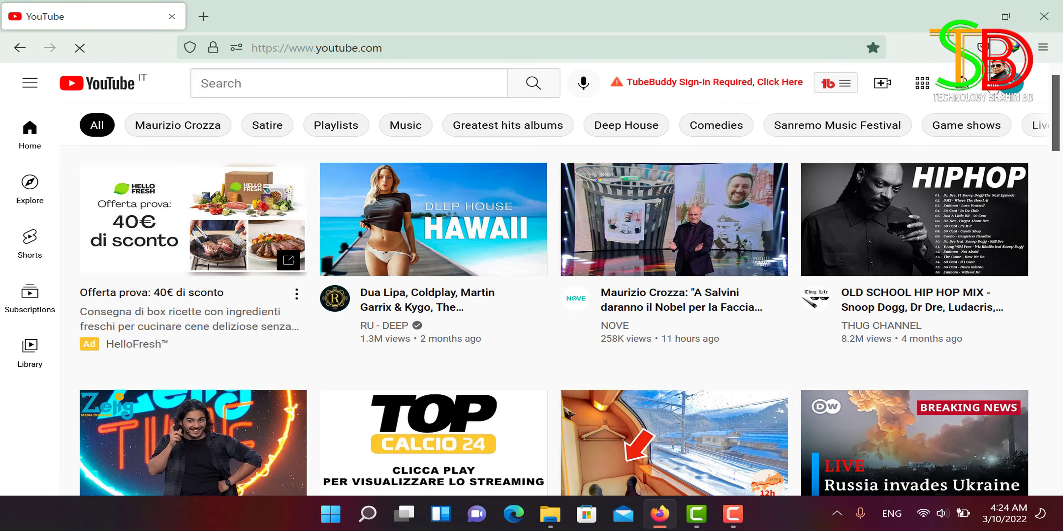
Step: Switch accounts to the vlog channel and go to its YouTube Studio from the avatar menu
left_click(1014, 84)
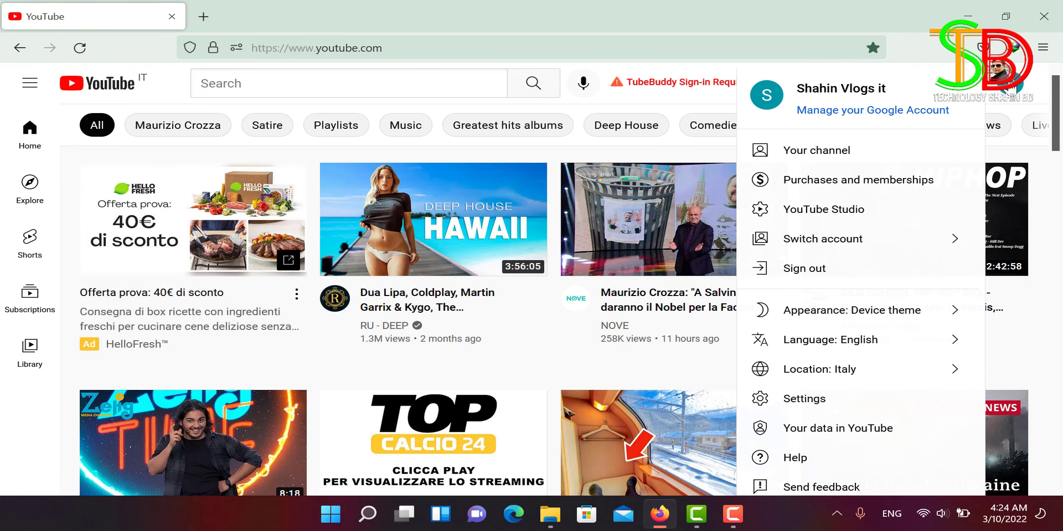
left_click(810, 246)
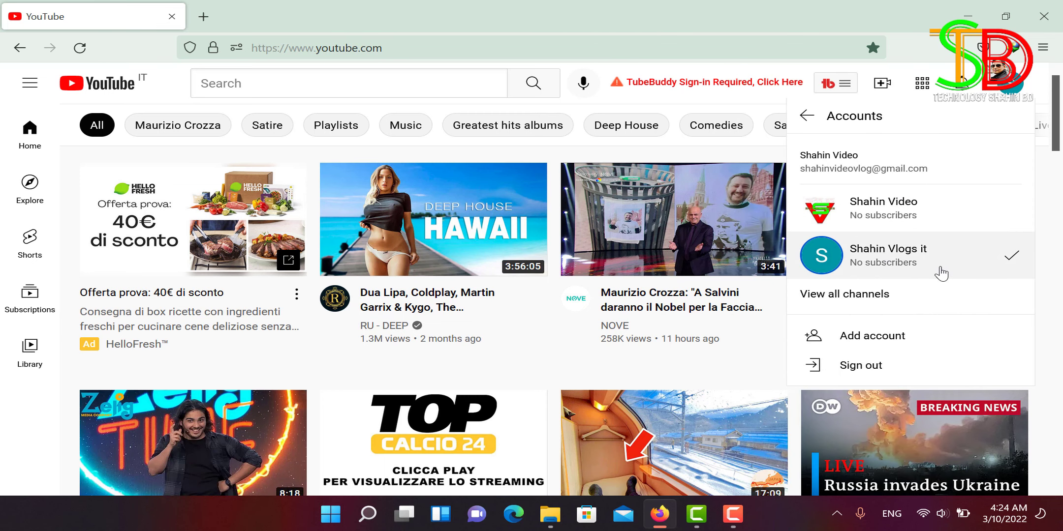
left_click(826, 258)
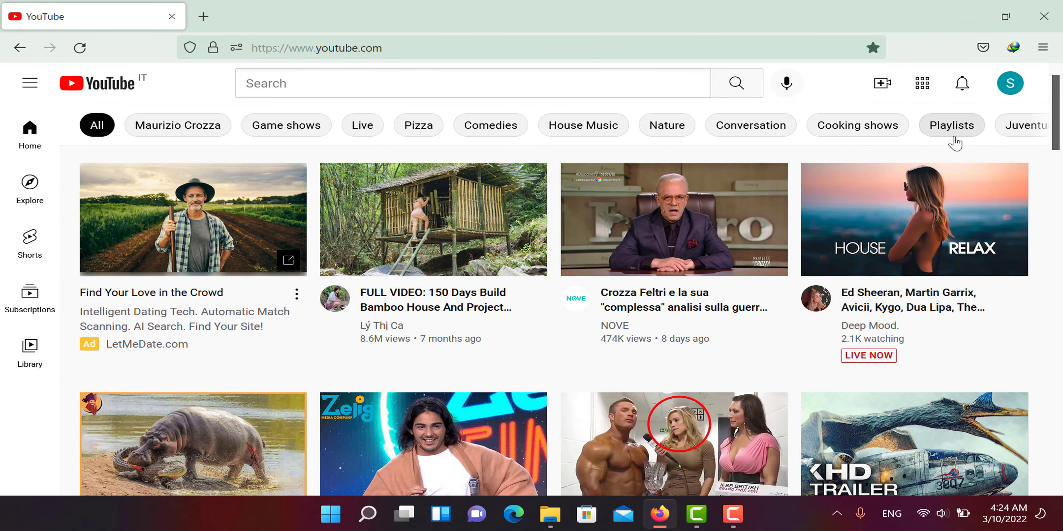
left_click(1011, 85)
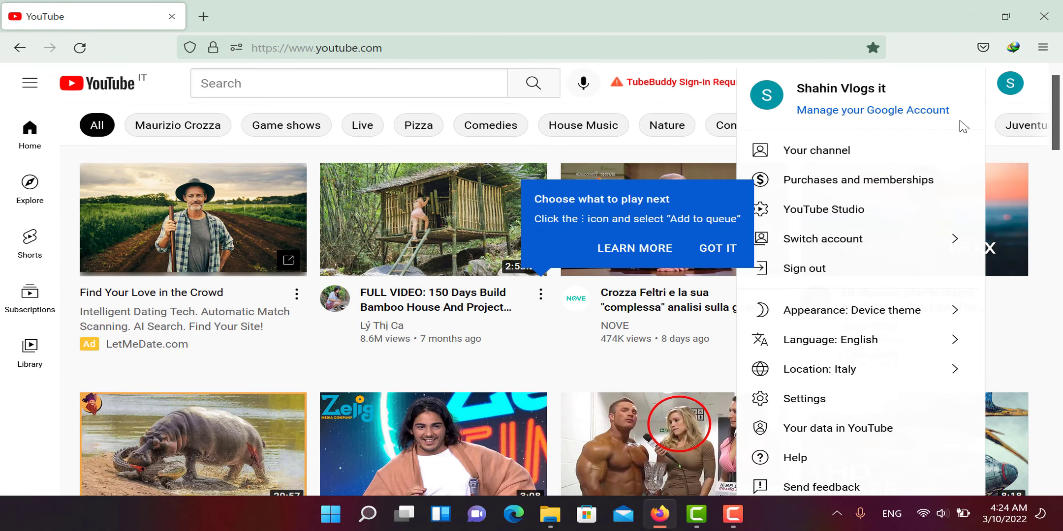
left_click(838, 218)
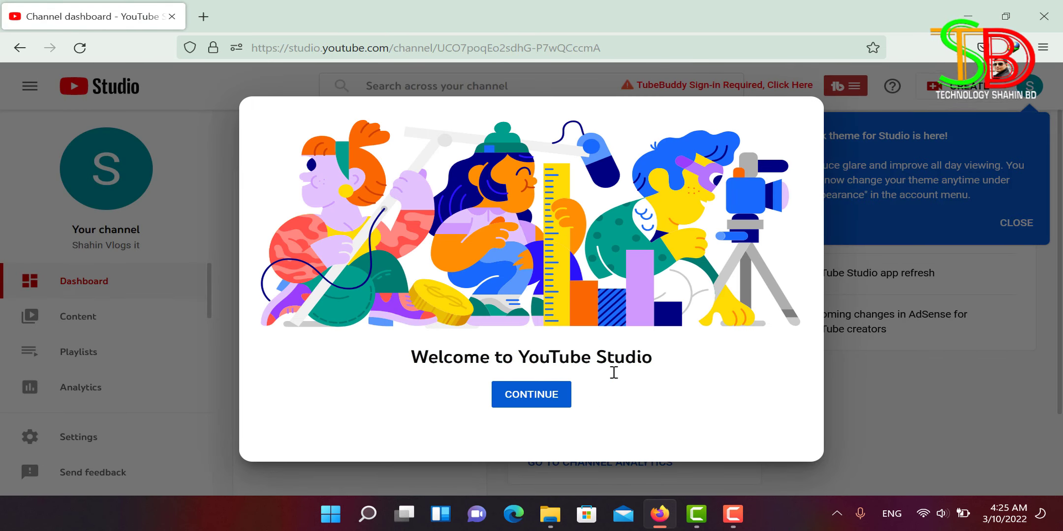
Step: Close the Studio welcome screen and dark theme announcement, then go to Settings
left_click(543, 403)
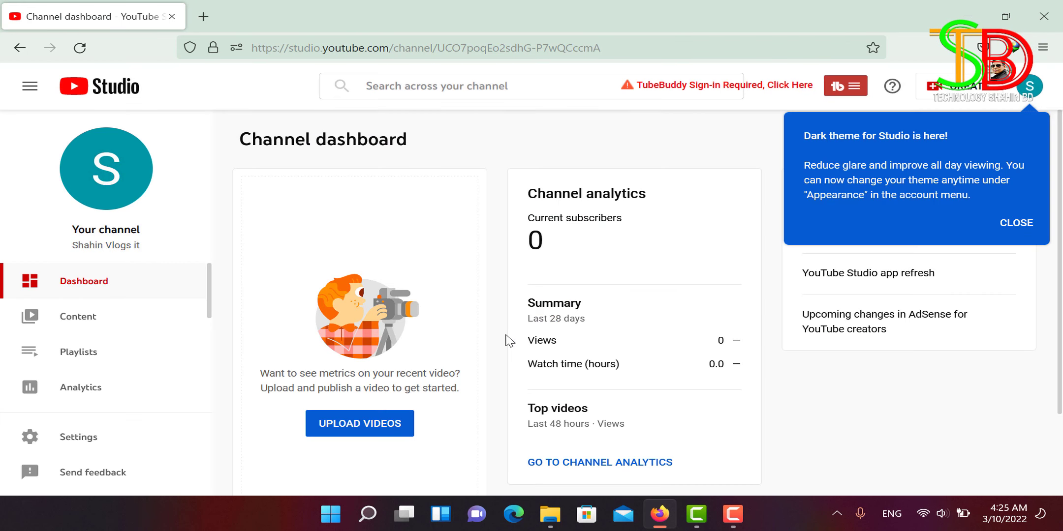
left_click(1017, 224)
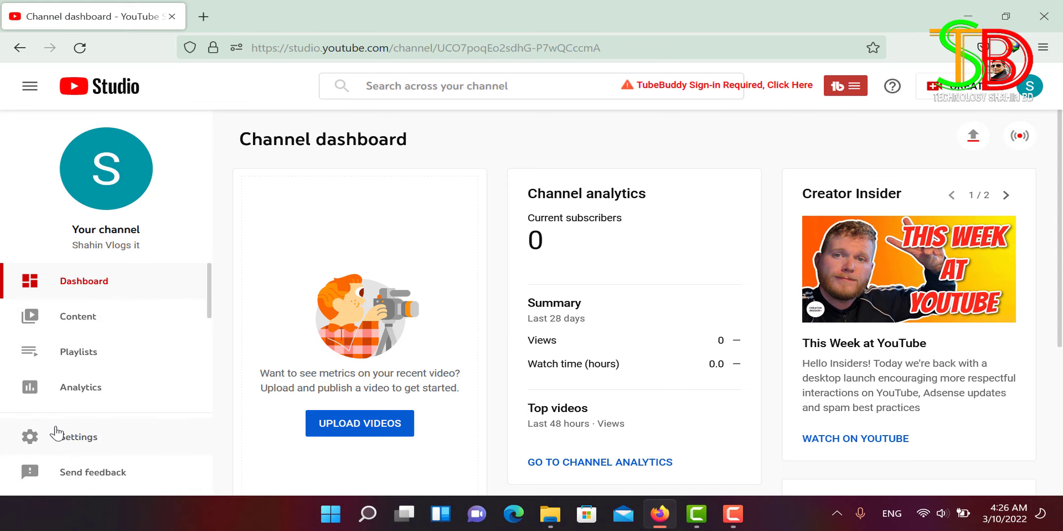
left_click(80, 446)
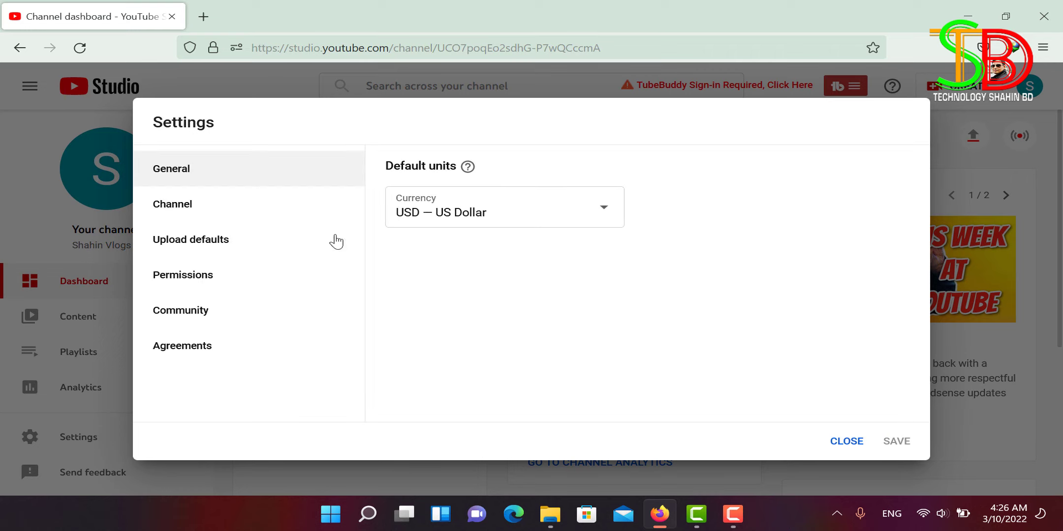
Step: Under Settings > Channel > Basic info, choose Bangladesh as the country of residence
left_click(175, 209)
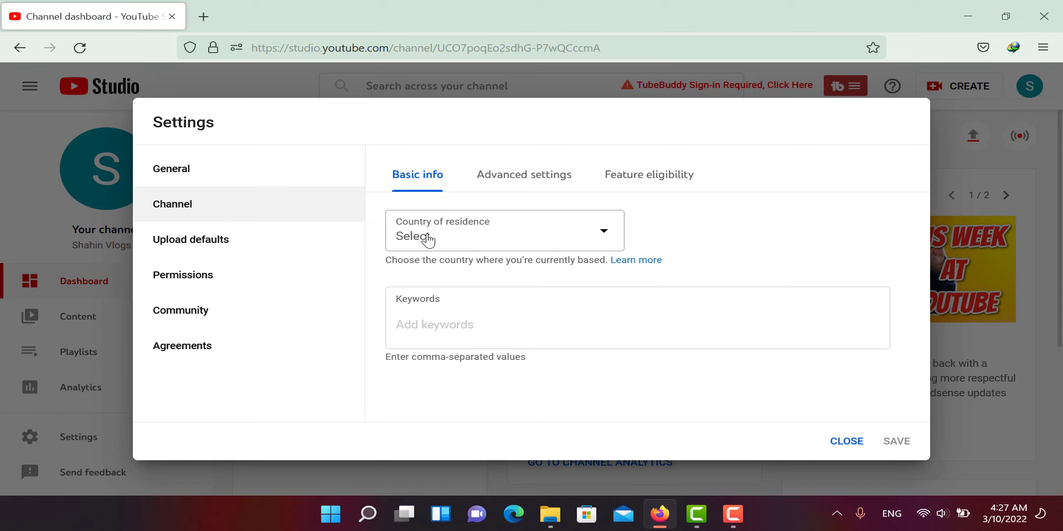
left_click(605, 237)
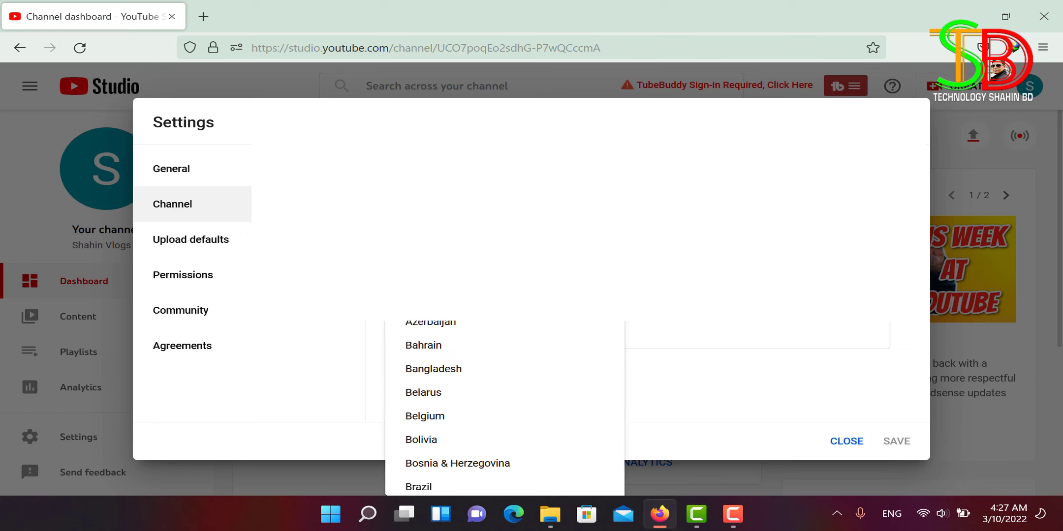
left_click(436, 371)
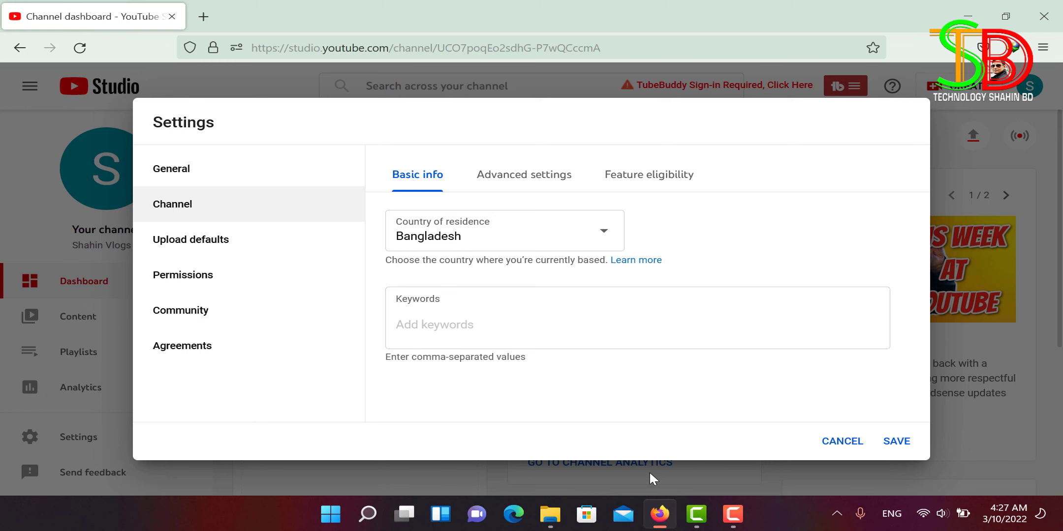
Step: Open New Text Document in Notepad from the channel's vlogs folder under D:\For Youtube
left_click(550, 515)
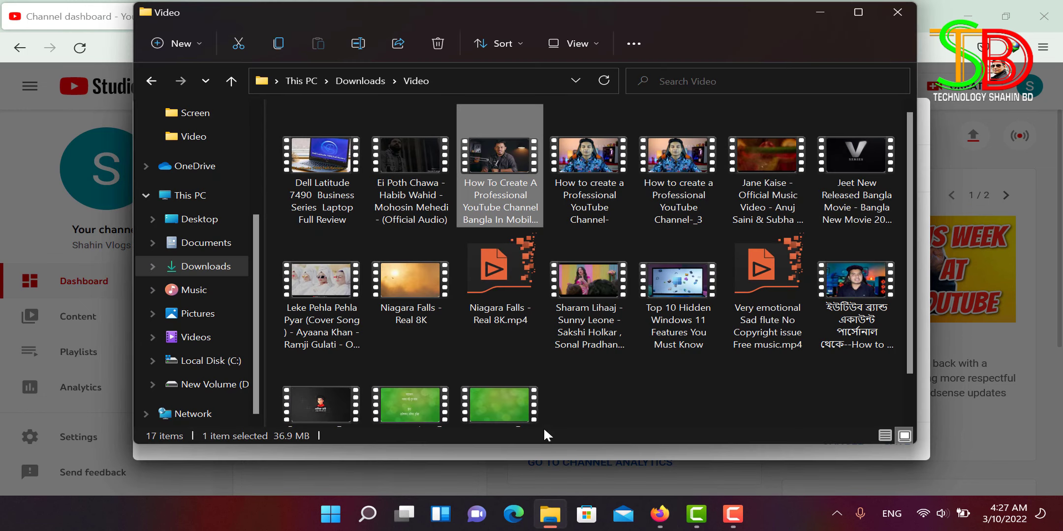
left_click(201, 385)
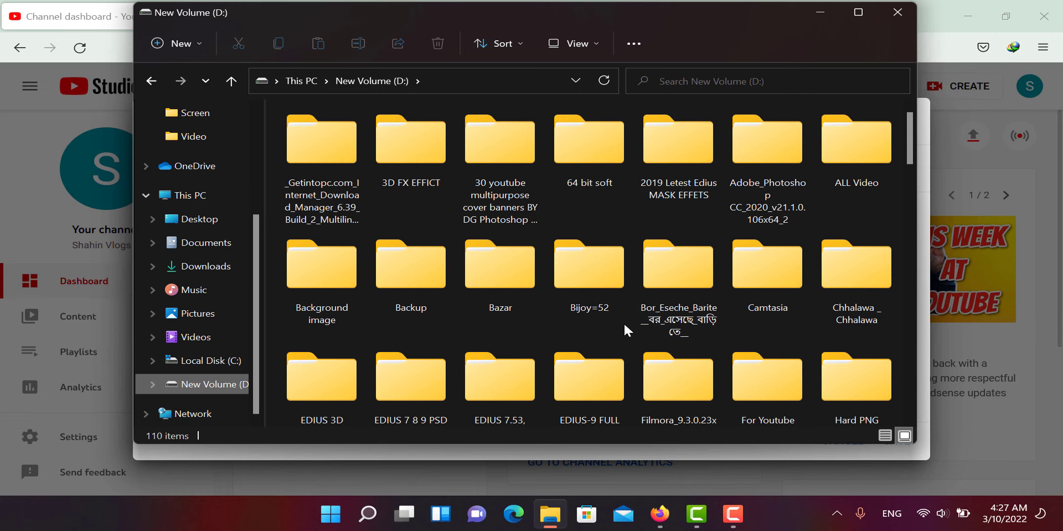
double_click(787, 408)
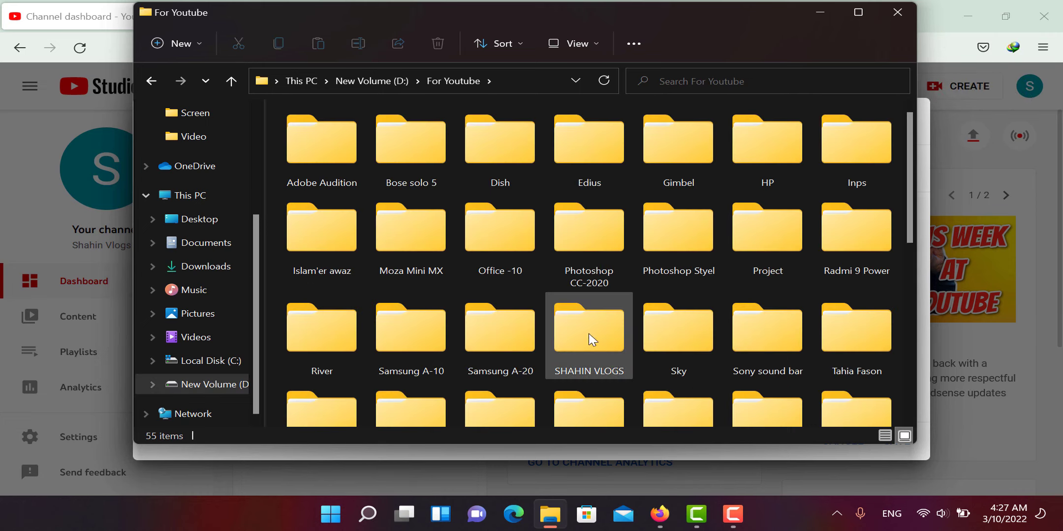
double_click(588, 332)
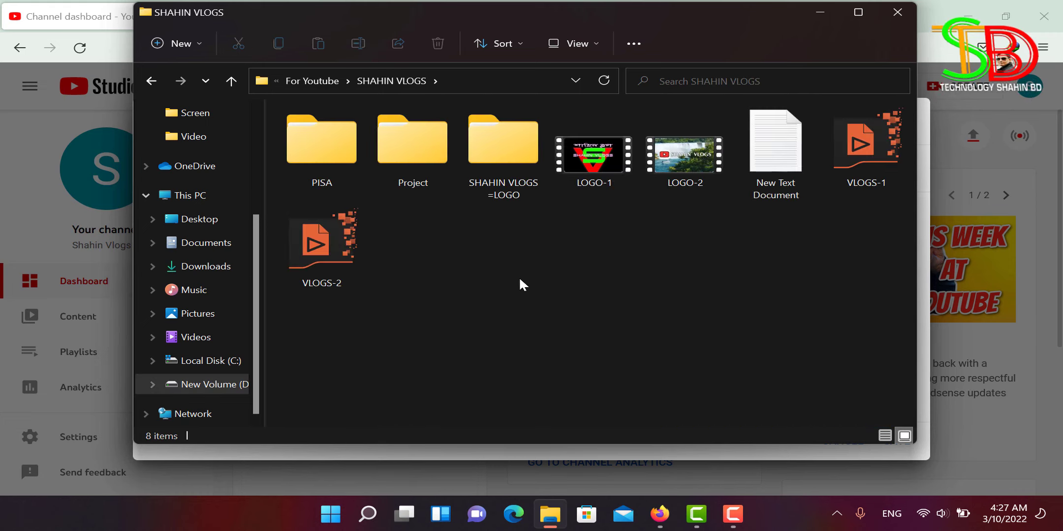
double_click(793, 158)
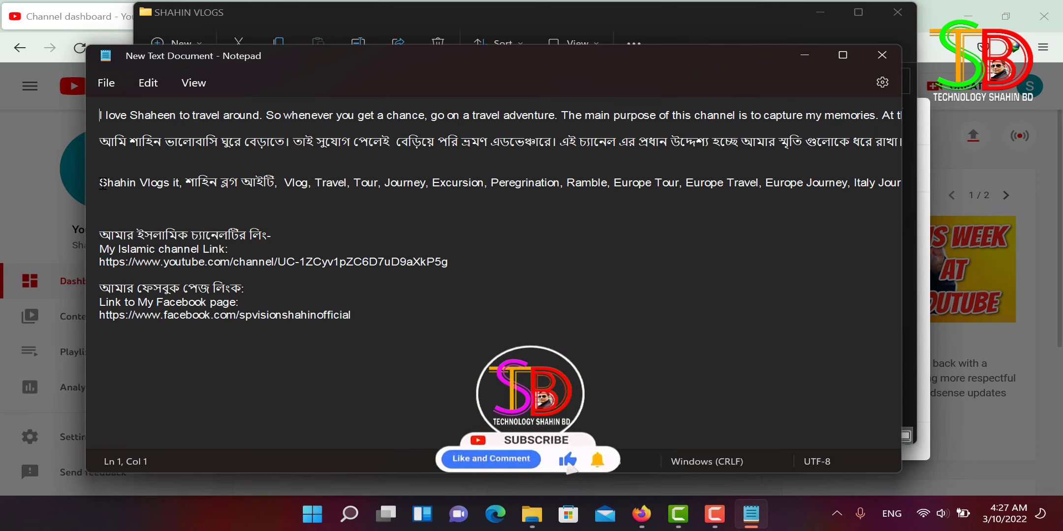
Step: Copy the keywords line (Vlog, Travel, Tour, Journey, Europe Tour, …) from line 6
left_click_drag(100, 183, 939, 175)
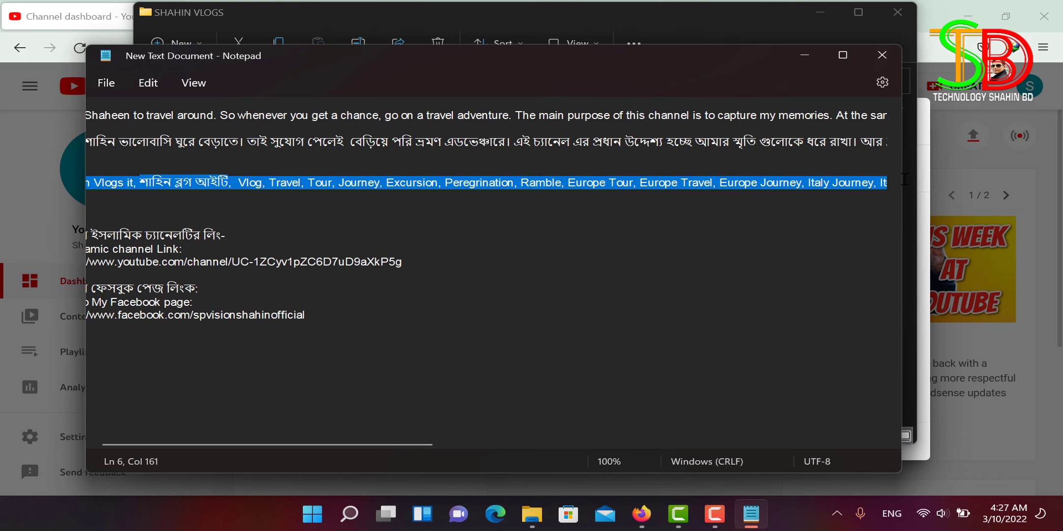
mouse_move(907, 178)
left_mouse_down()
mouse_move(895, 180)
mouse_move(906, 182)
left_mouse_up()
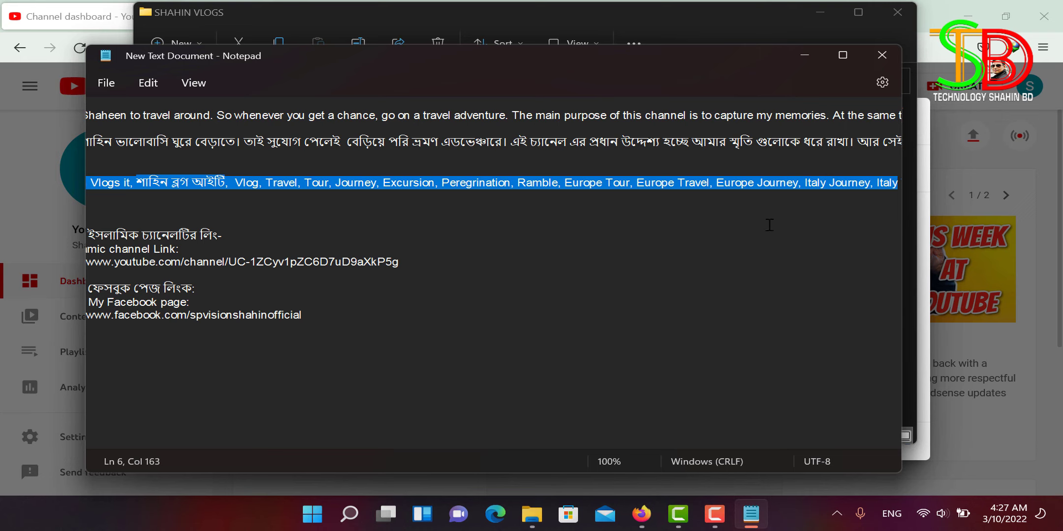
right_click(650, 182)
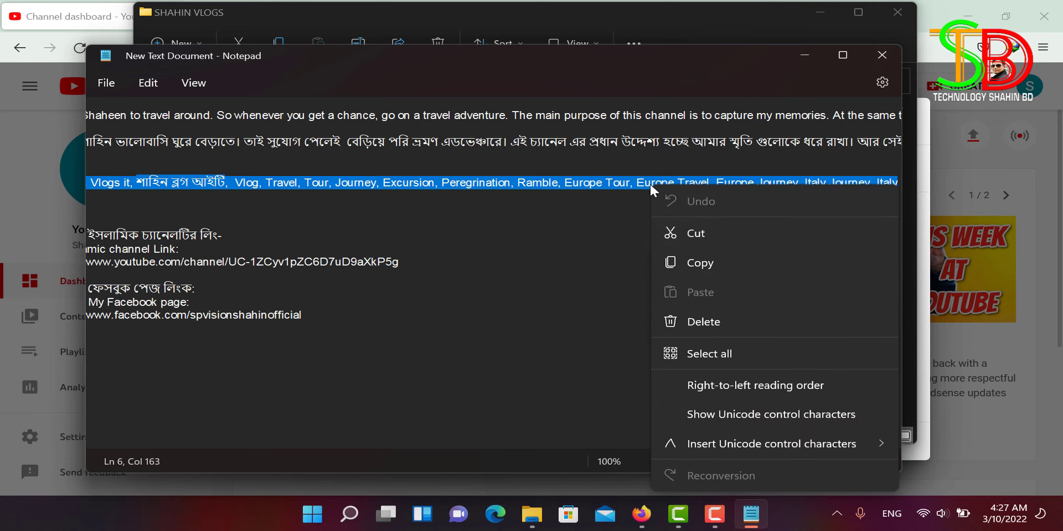
left_click(708, 261)
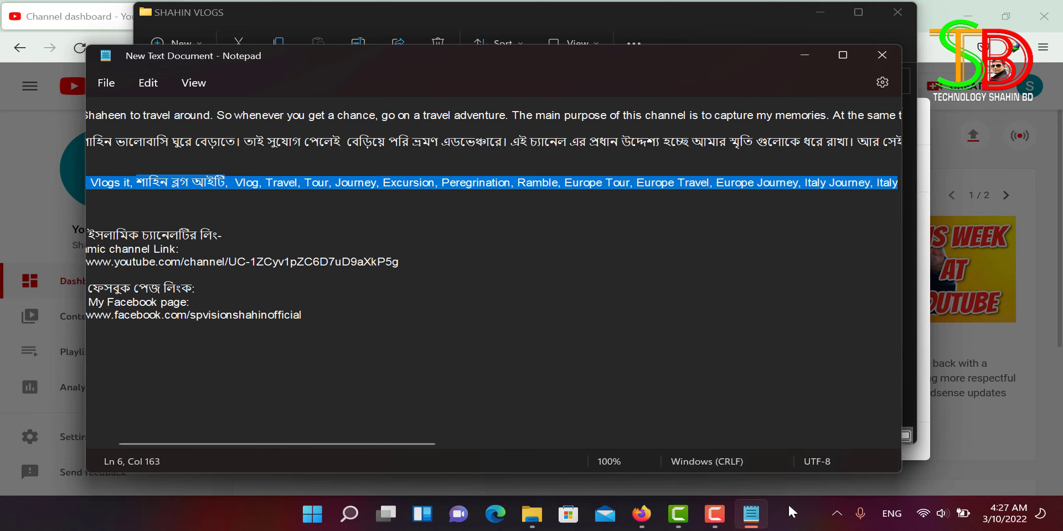
Step: Paste the keywords into the Keywords field, add a channel-name tag, and save (178/500 characters)
left_click(641, 514)
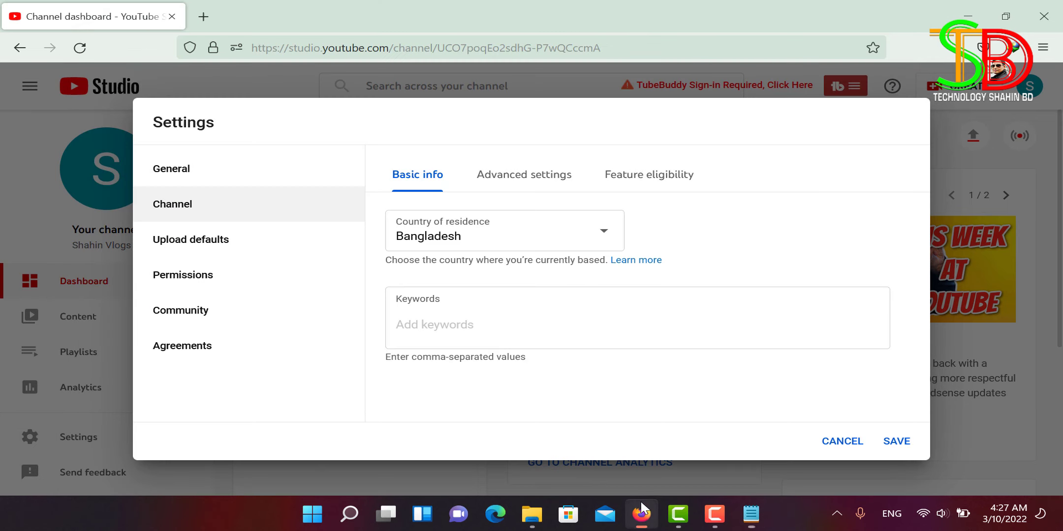
right_click(408, 324)
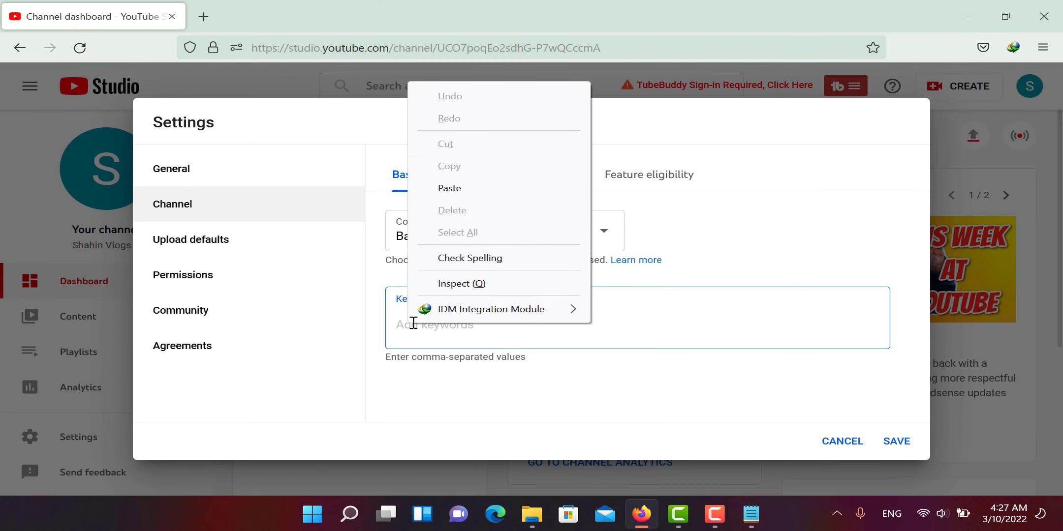
left_click(467, 191)
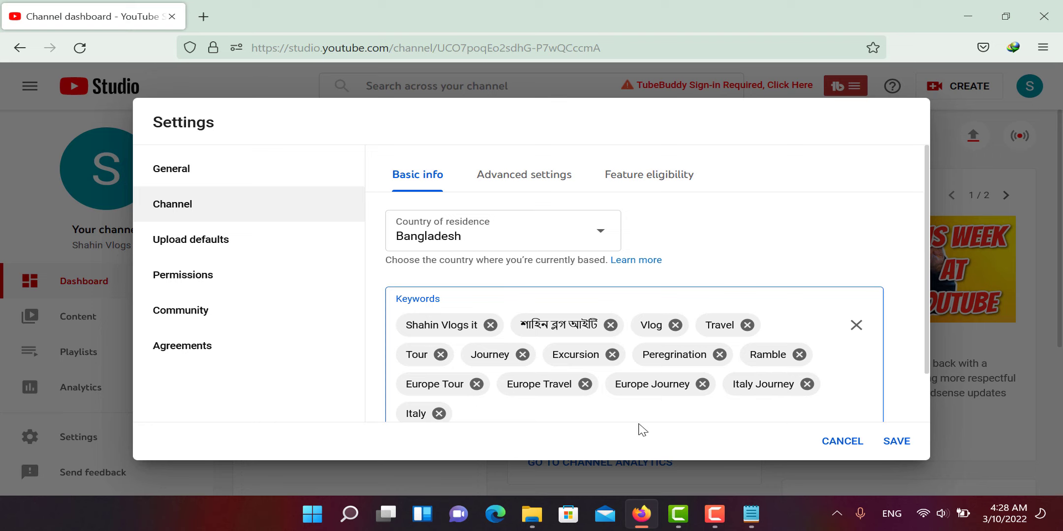
scroll(561, 374, "down", 1)
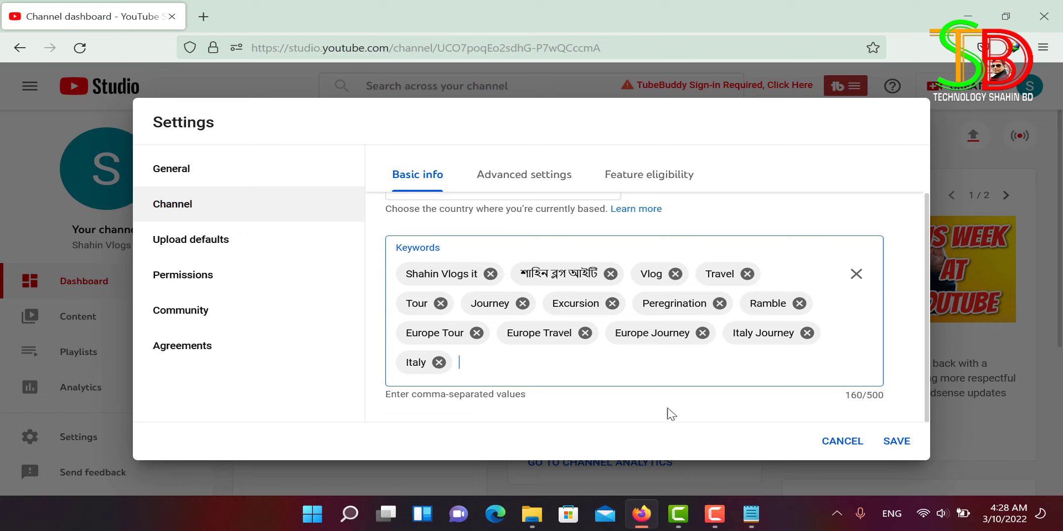
type("shahin vlogs it,")
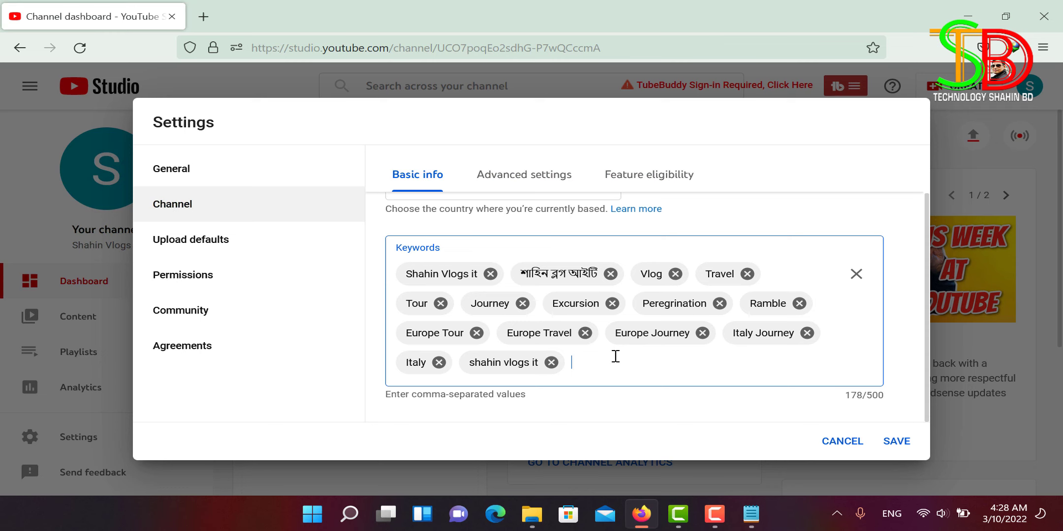
left_click(896, 442)
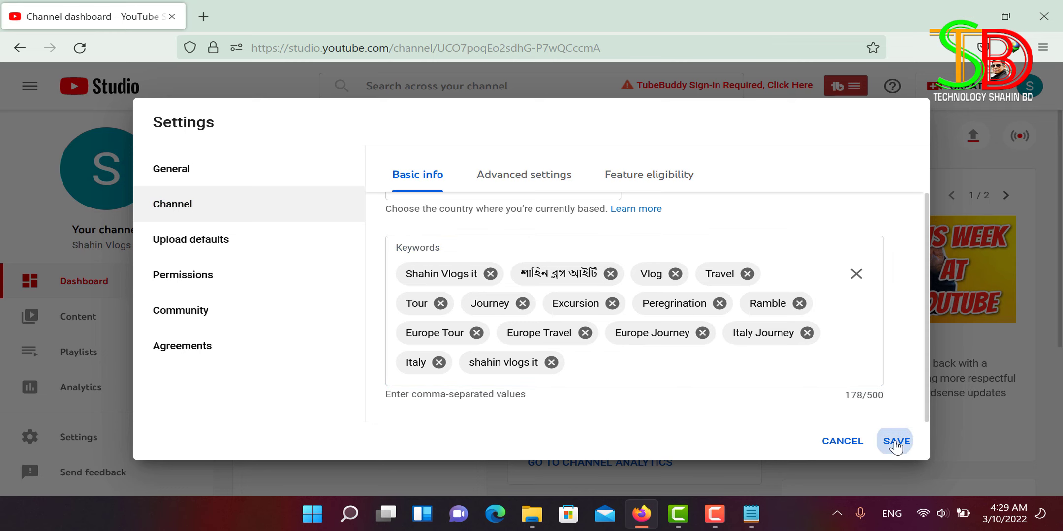
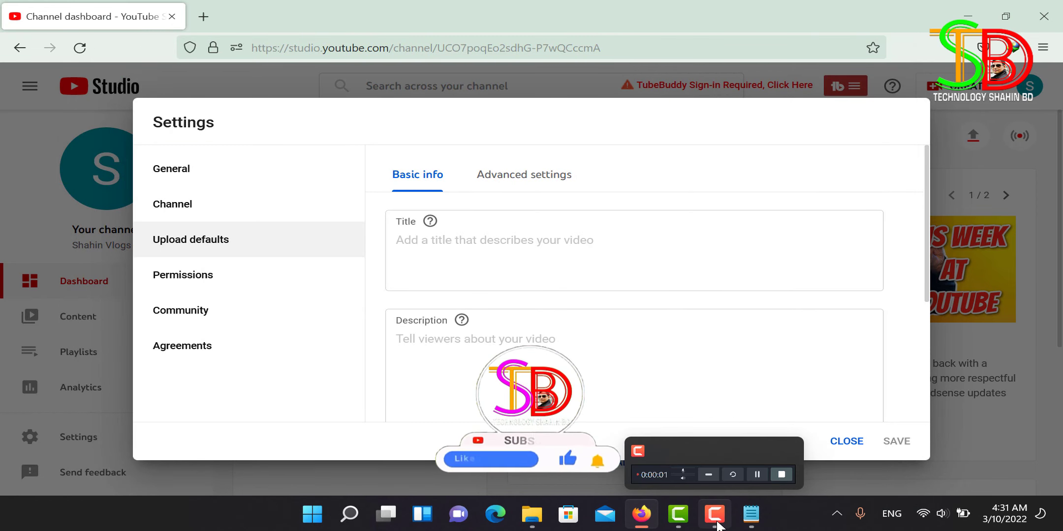
Step: Paste the prepared 675-character English and Bengali channel introduction into the default Description field
left_click(441, 354)
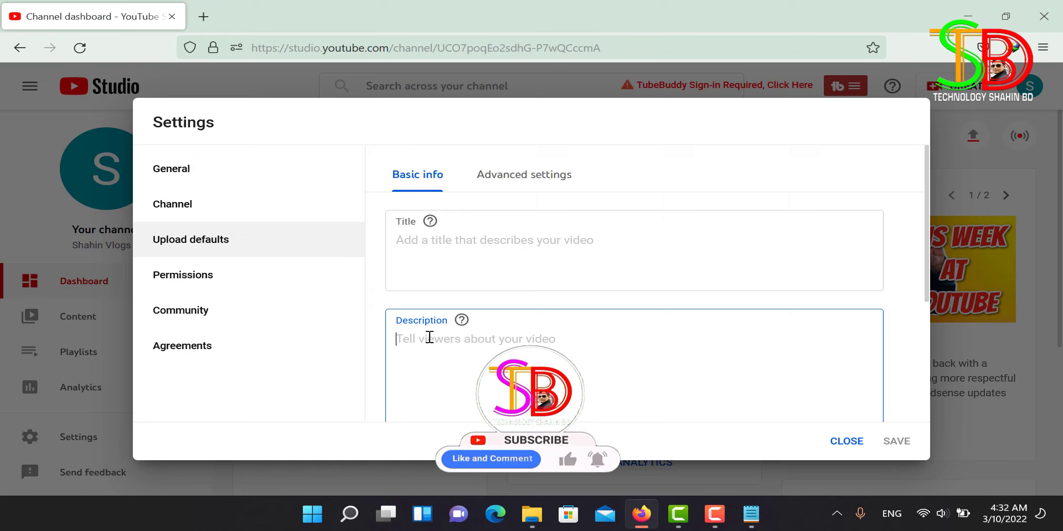
scroll(429, 337, "down", 5)
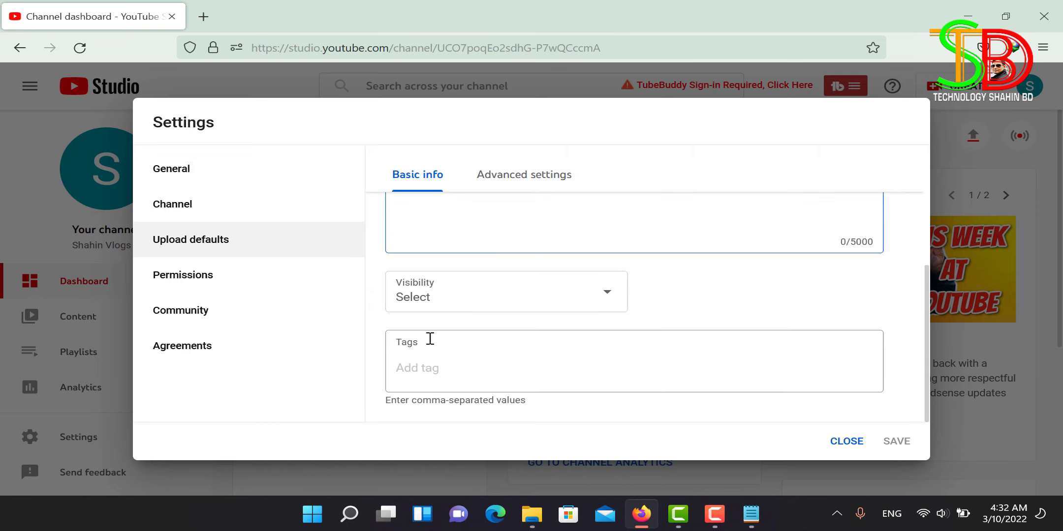
scroll(429, 342, "up", 3)
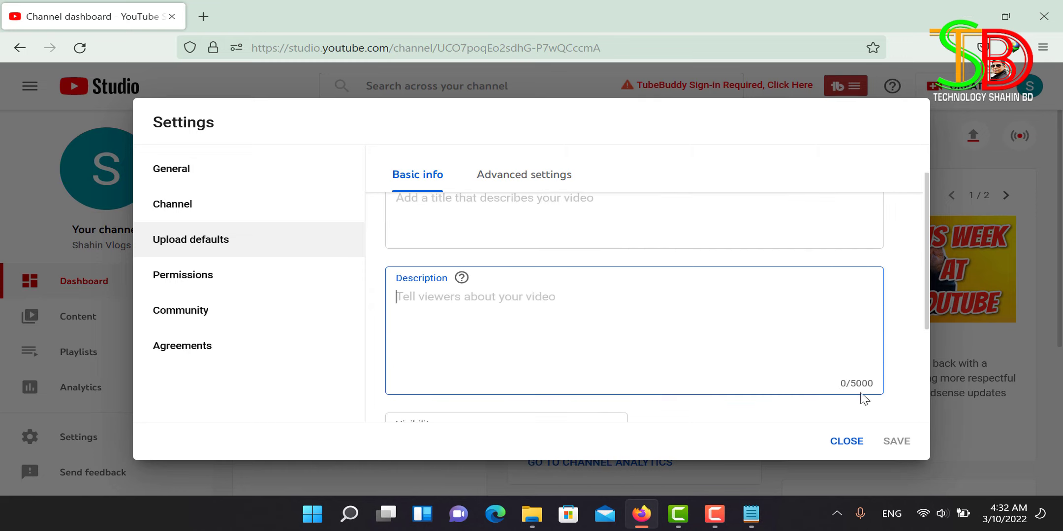
scroll(470, 308, "down", 3)
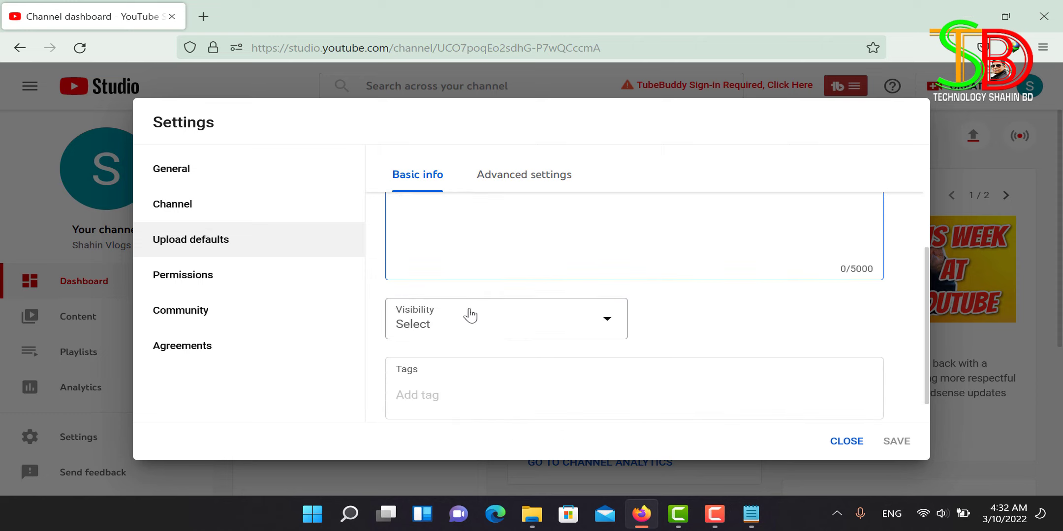
scroll(461, 311, "up", 3)
right_click(408, 298)
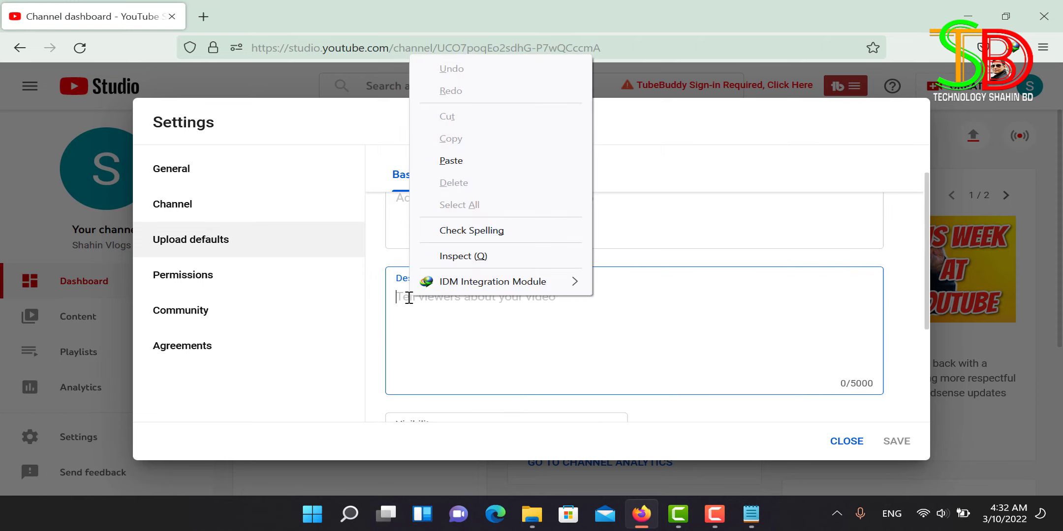
left_click(460, 162)
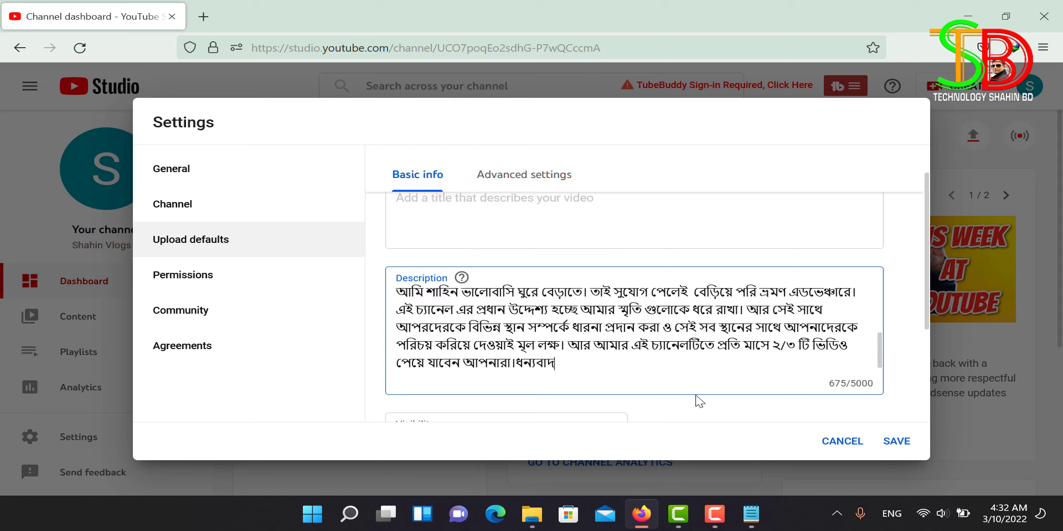
scroll(711, 332, "up", 3)
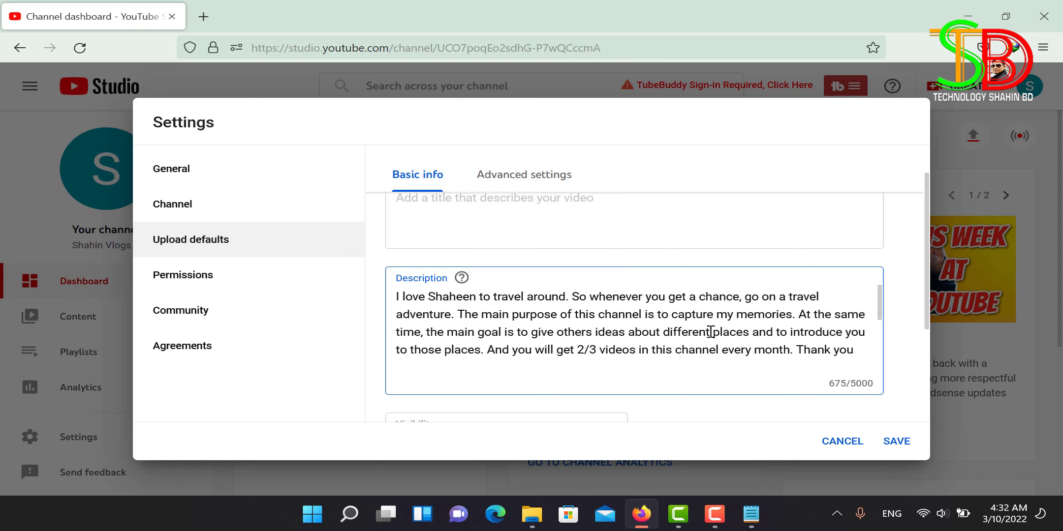
scroll(711, 333, "down", 5)
scroll(711, 332, "up", 3)
scroll(710, 333, "down", 6)
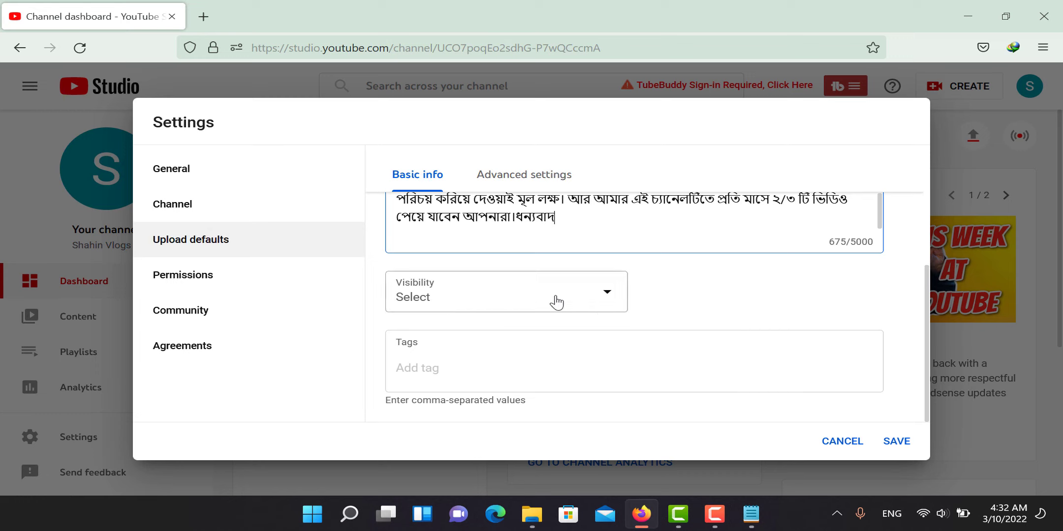
Step: Choose Public as the default visibility and save the upload defaults
left_click(606, 298)
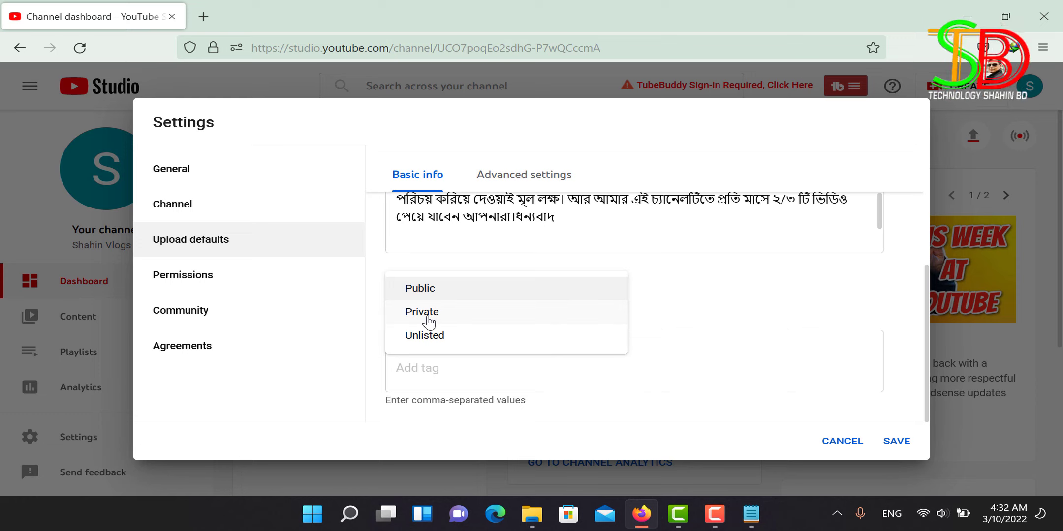
left_click(742, 282)
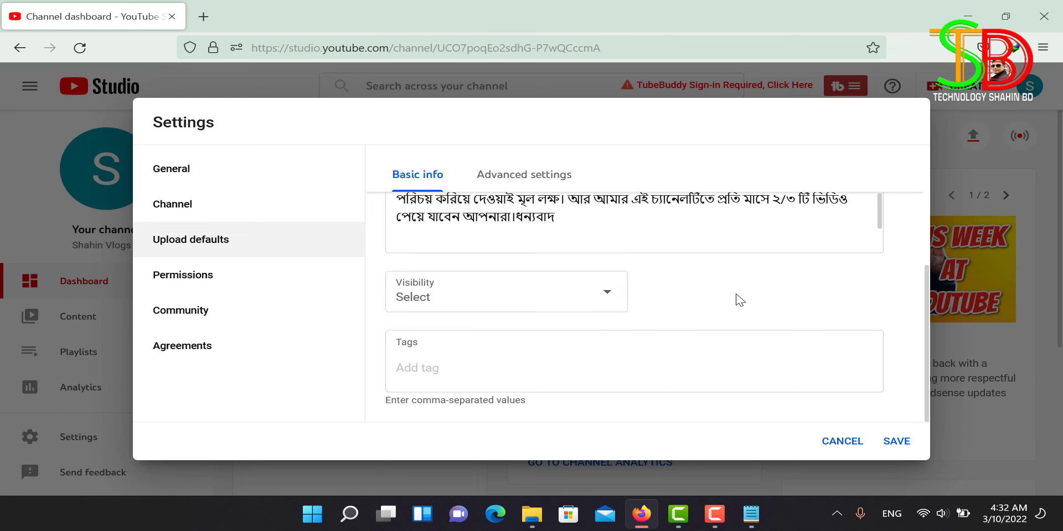
left_click(612, 298)
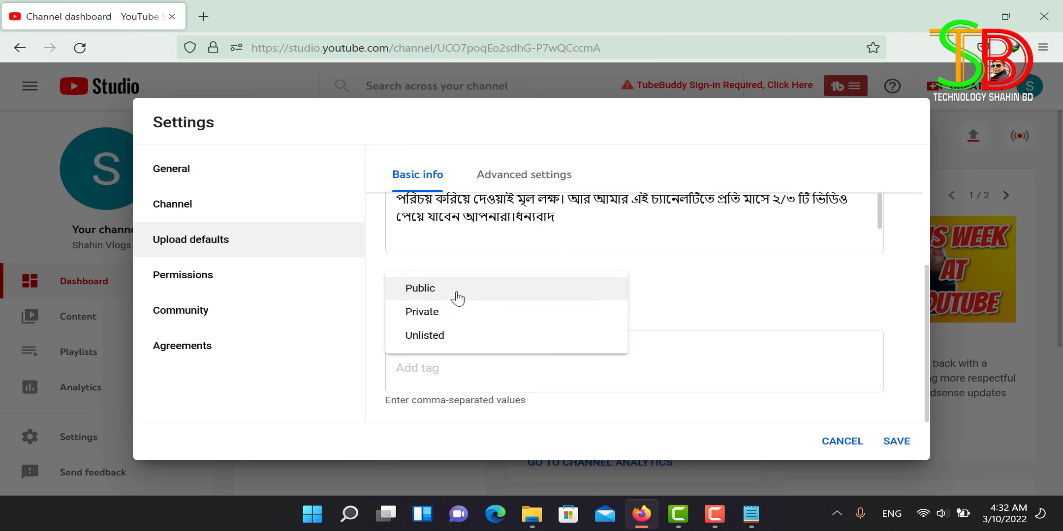
left_click(457, 297)
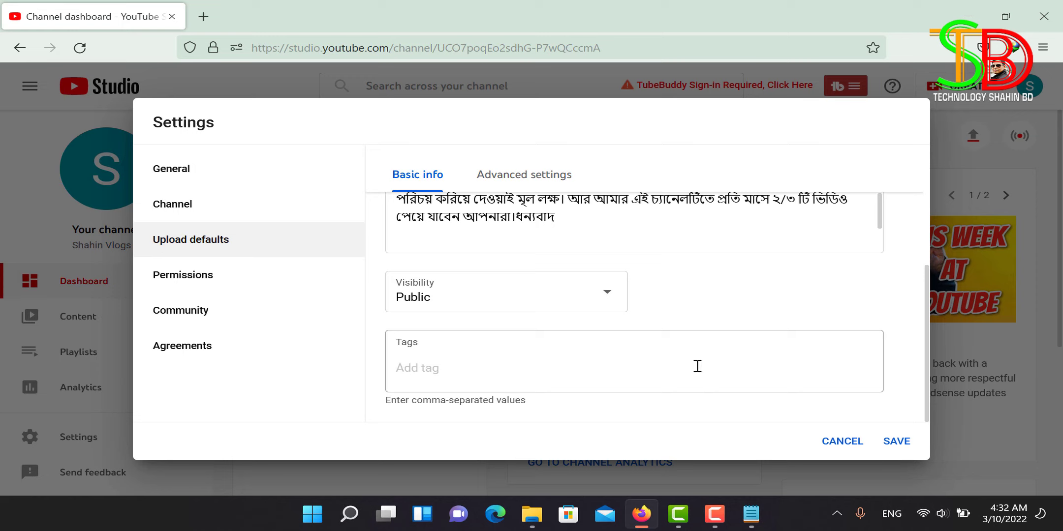
left_click(896, 443)
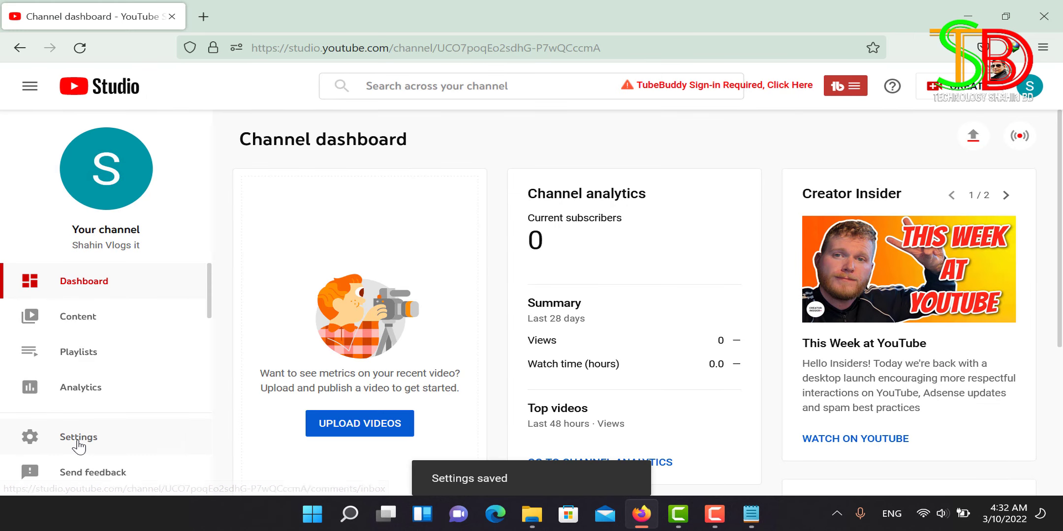
Step: Reopen Settings, browse Permissions and Community, then show the Upload defaults' Advanced settings
left_click(75, 445)
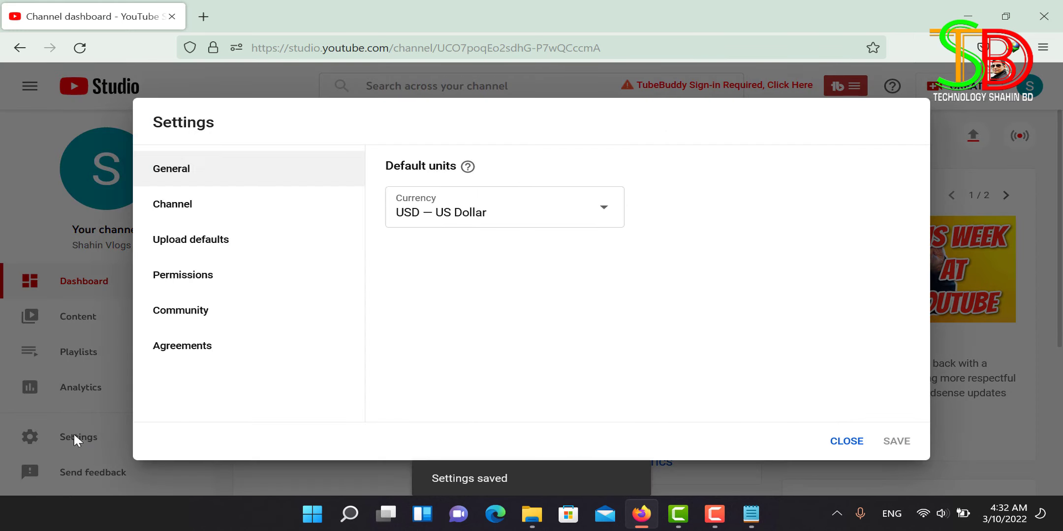
left_click(171, 281)
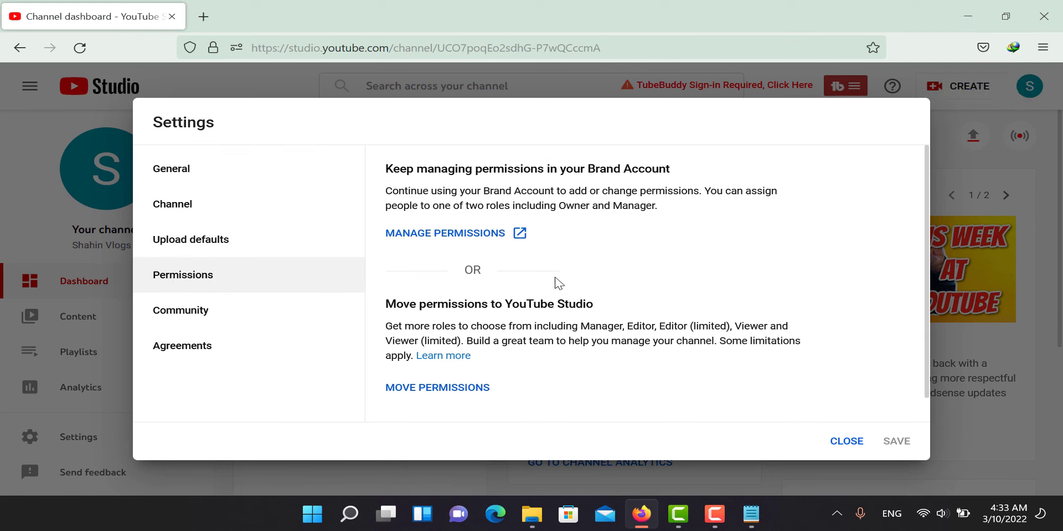
scroll(570, 280, "down", 1)
scroll(570, 276, "up", 1)
left_click(174, 319)
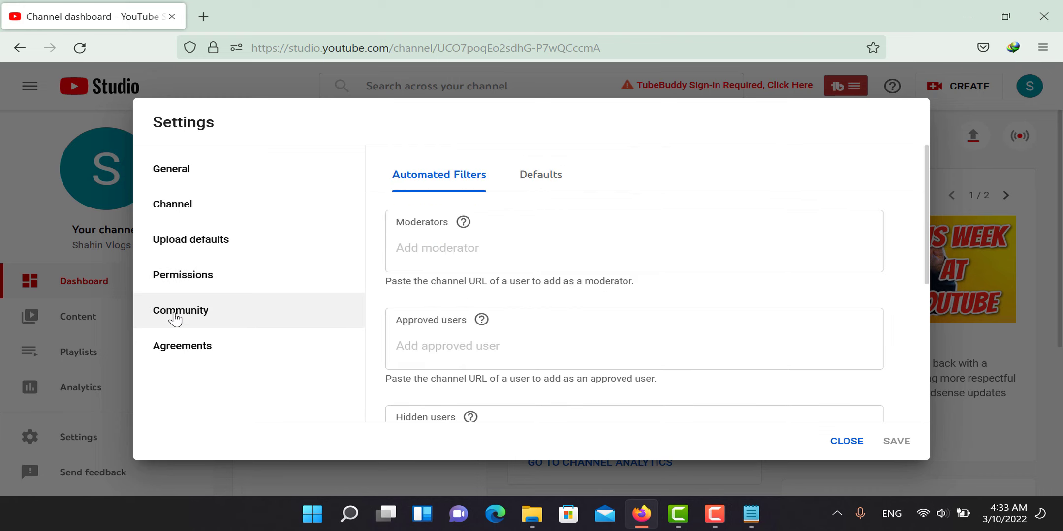
left_click(174, 244)
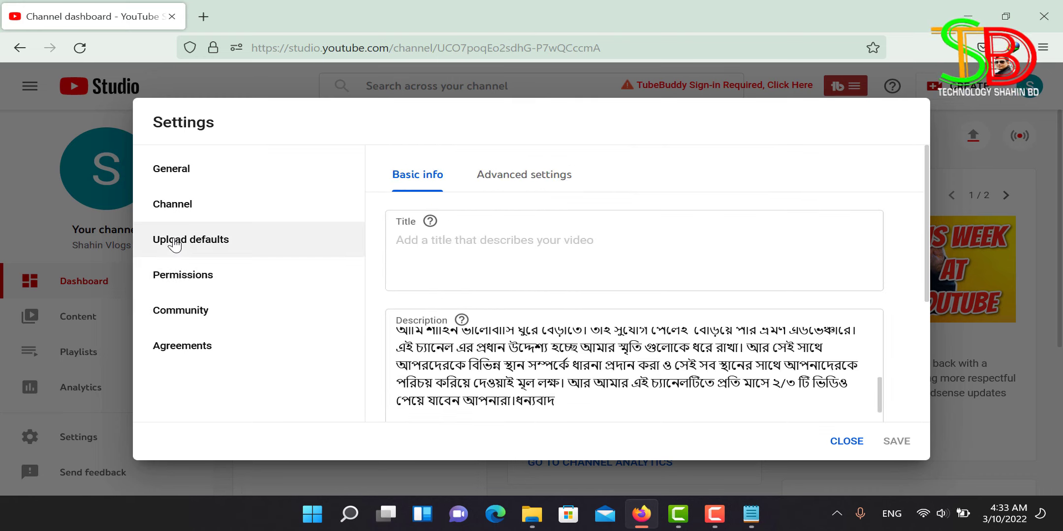
left_click(520, 180)
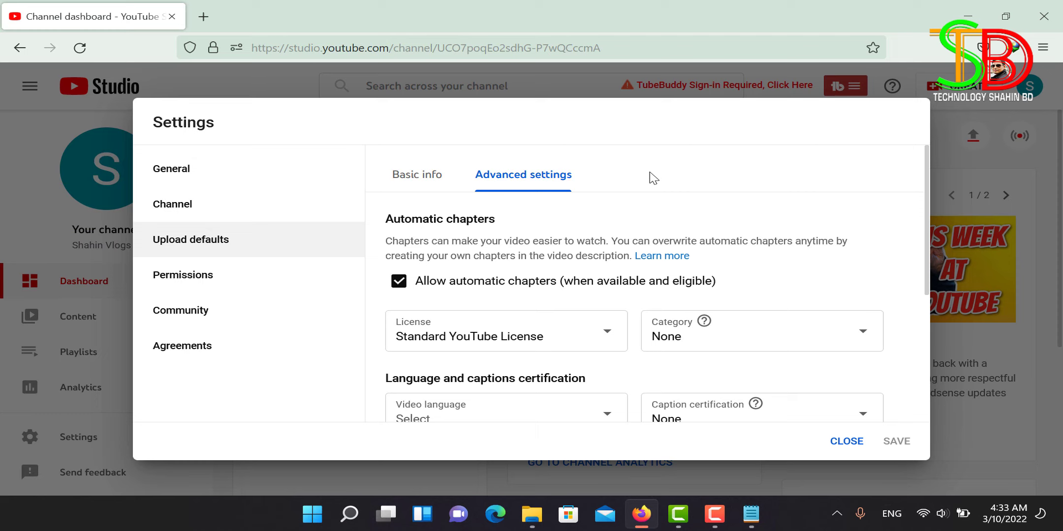
scroll(653, 179, "down", 3)
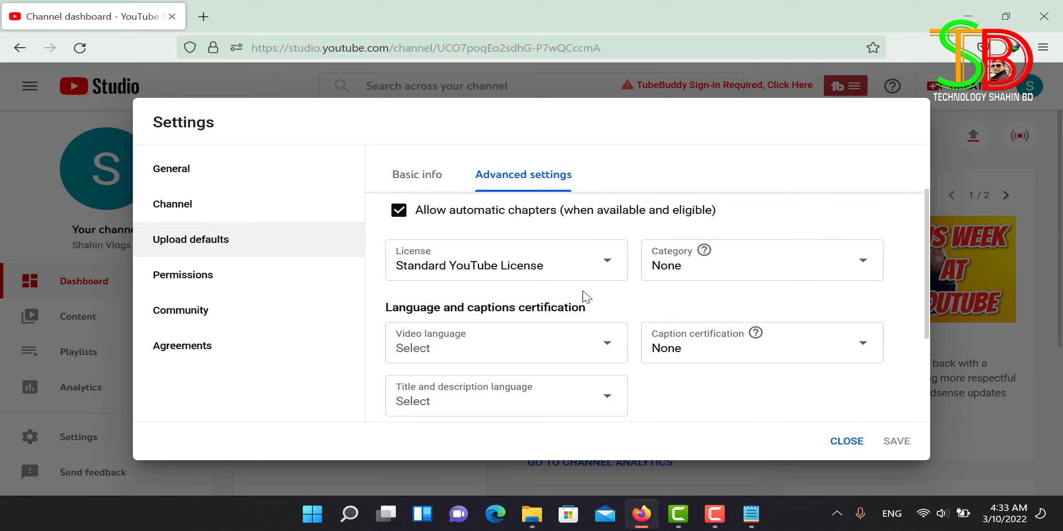
scroll(585, 297, "up", 3)
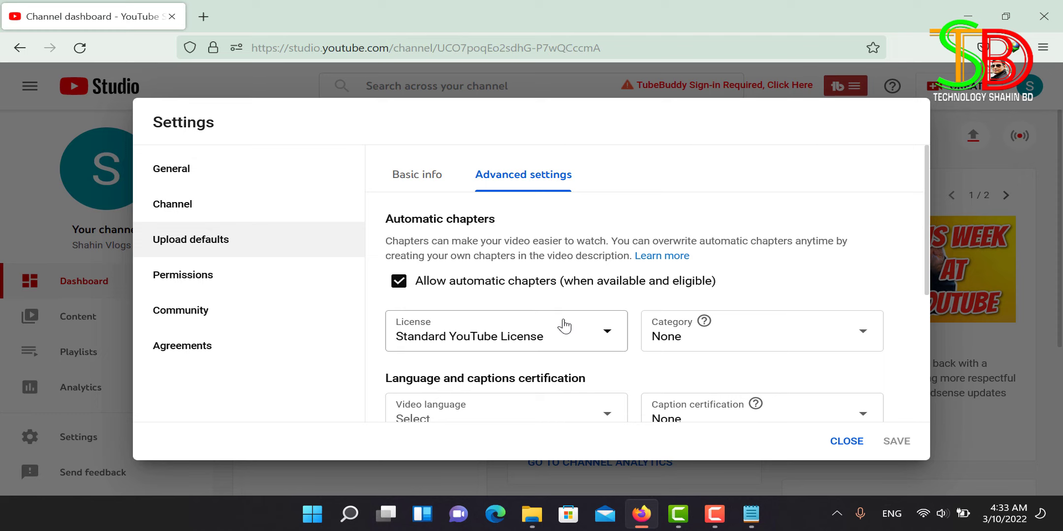
scroll(618, 297, "down", 1)
scroll(617, 295, "down", 5)
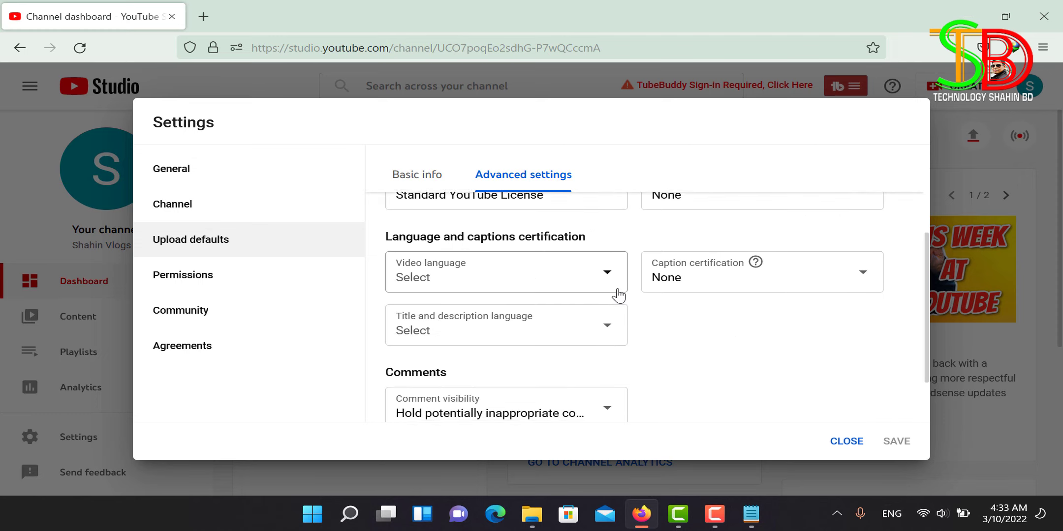
scroll(616, 294, "up", 3)
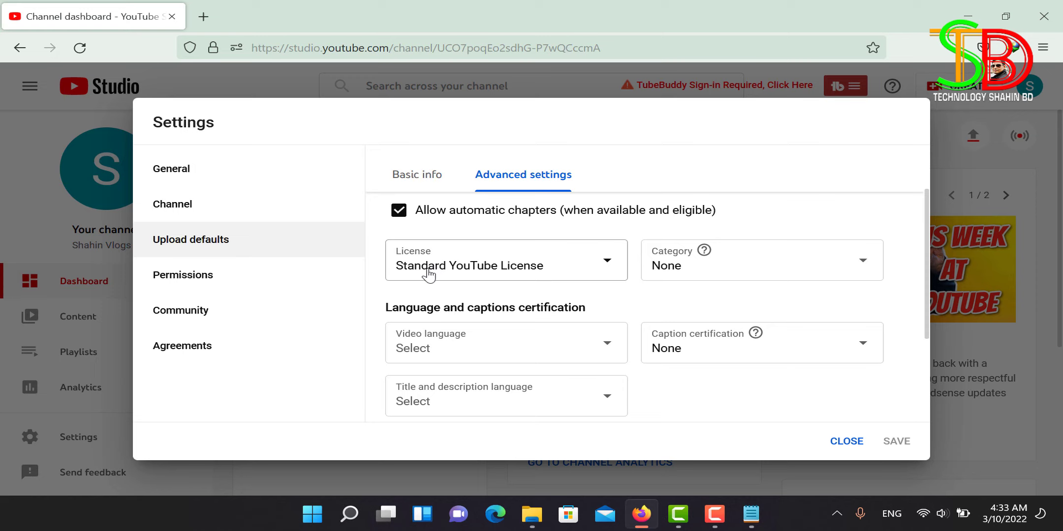
left_click(605, 267)
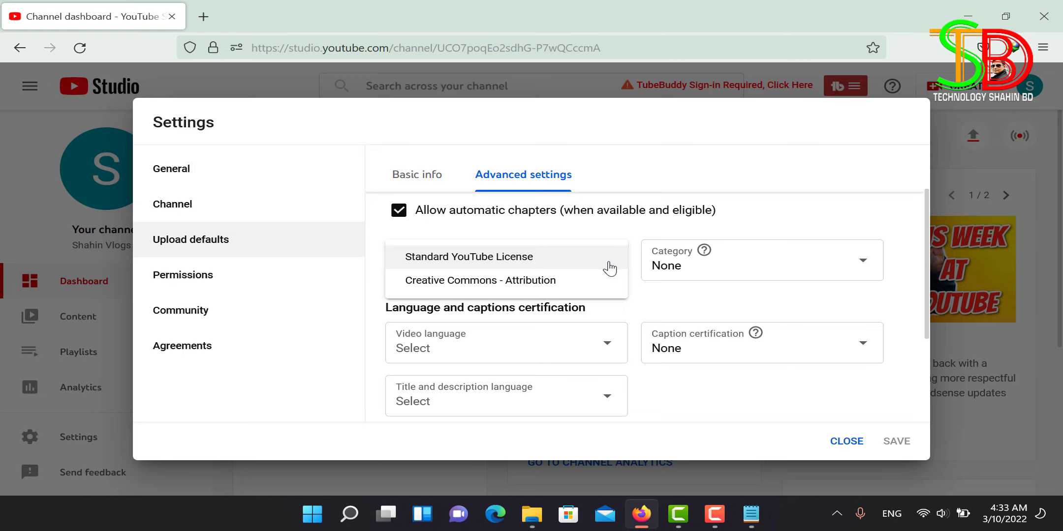
left_click(609, 263)
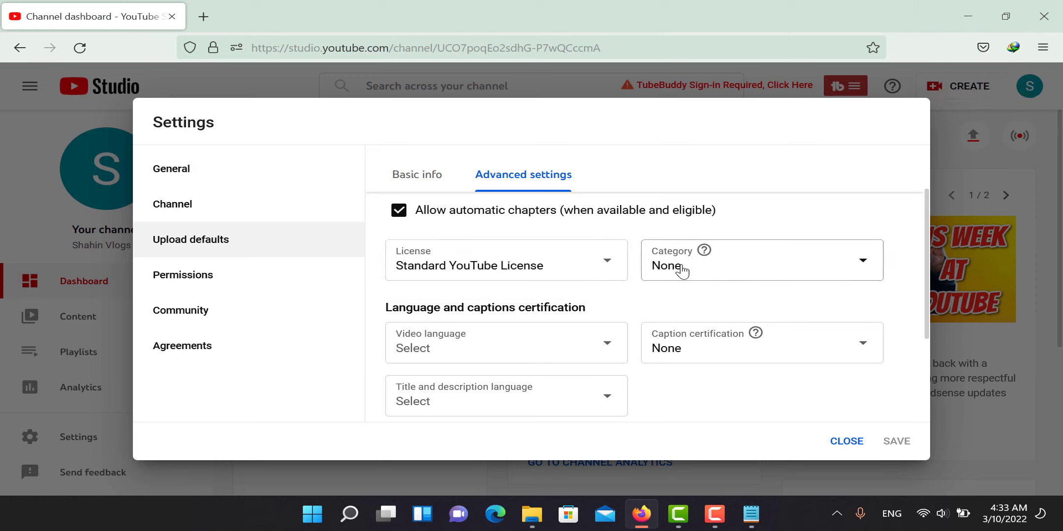
left_click(866, 268)
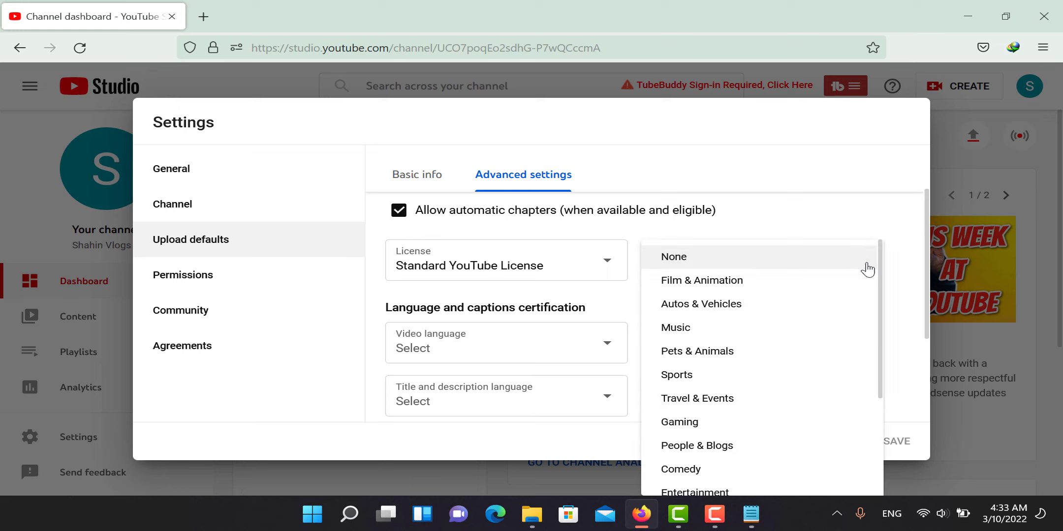
scroll(790, 356, "down", 3)
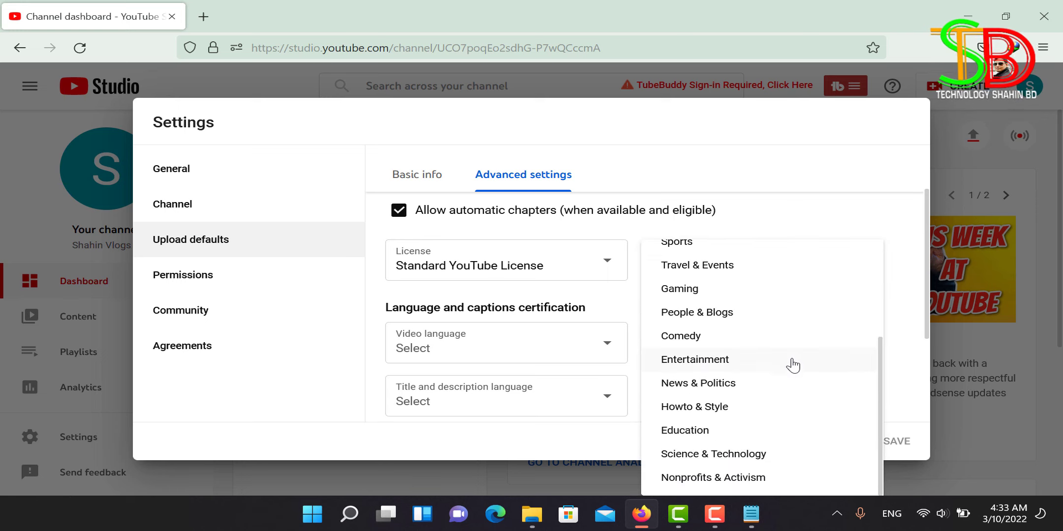
scroll(792, 358, "up", 3)
left_click(788, 181)
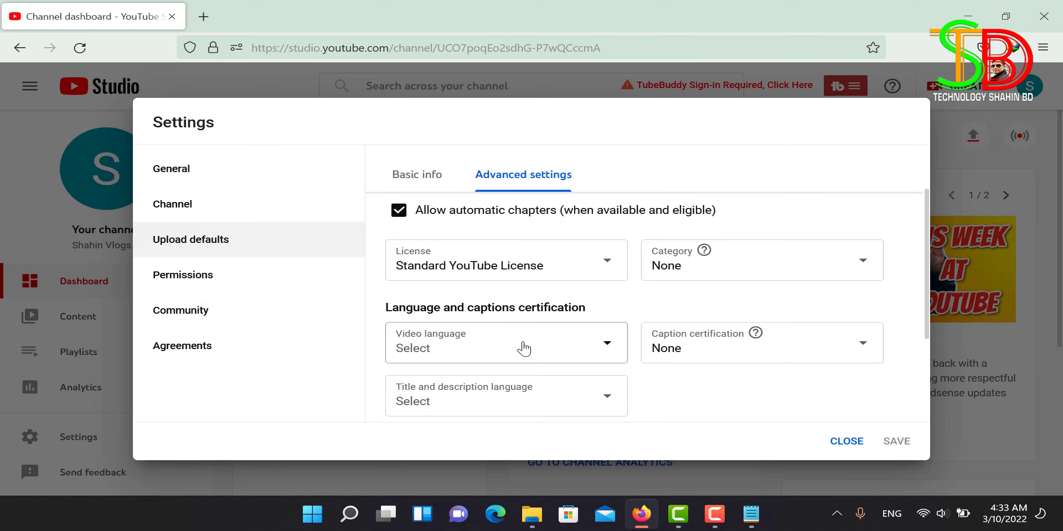
scroll(506, 340, "down", 2)
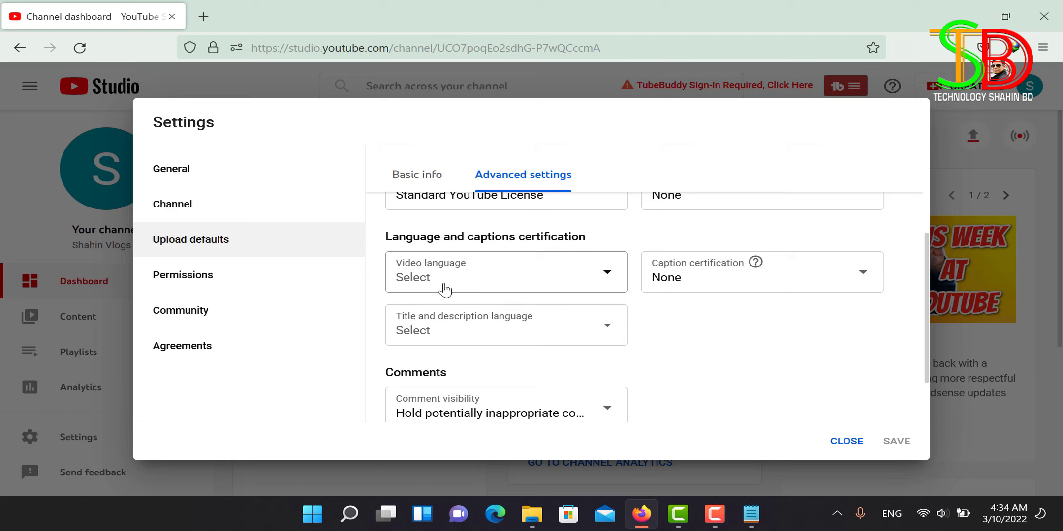
Step: Pick Bangla in both the Video language and Title and description language dropdowns
left_click(609, 278)
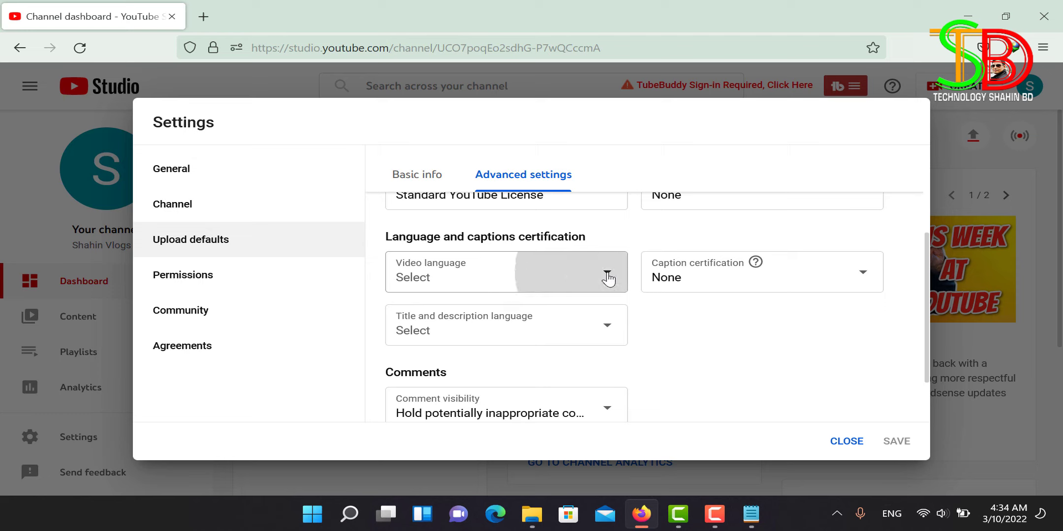
scroll(468, 394, "down", 2)
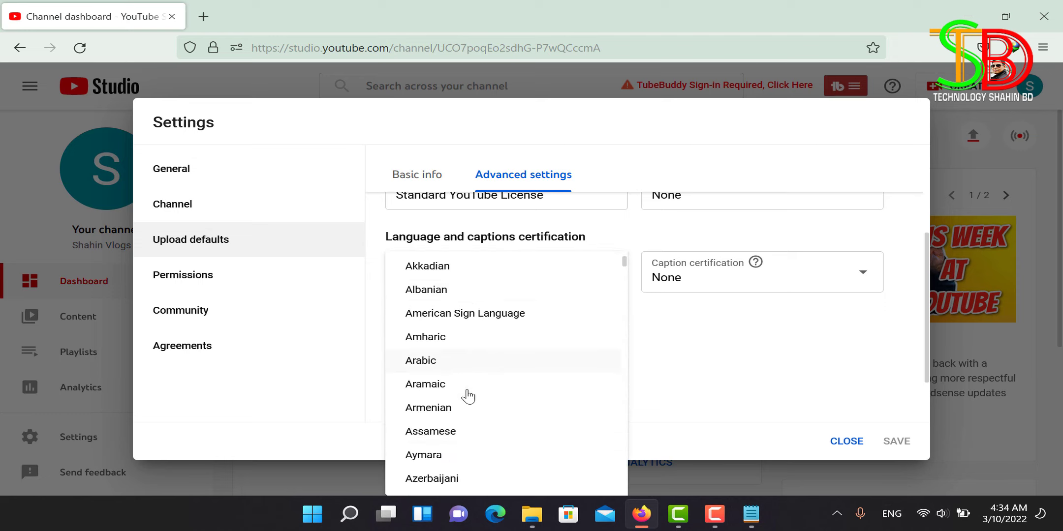
scroll(467, 396, "down", 3)
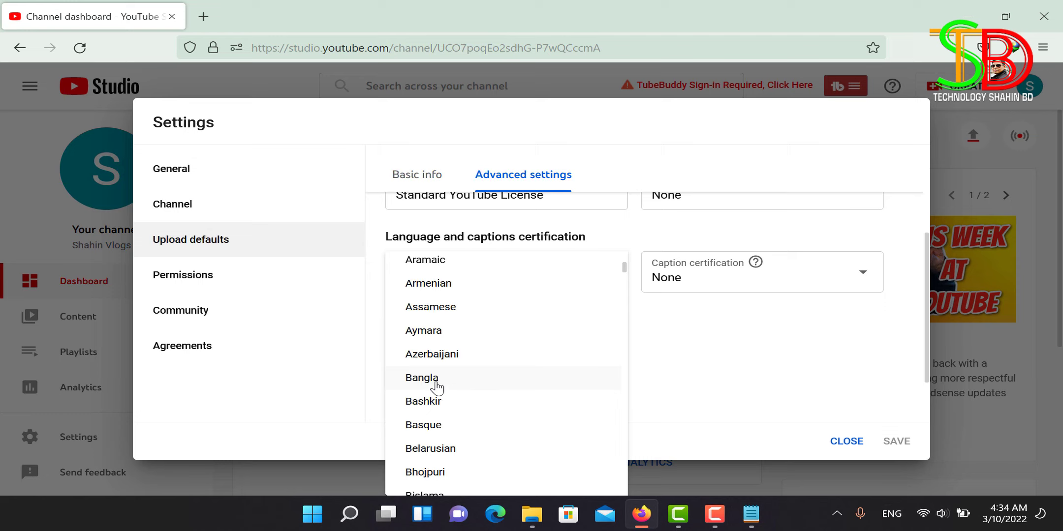
left_click(437, 387)
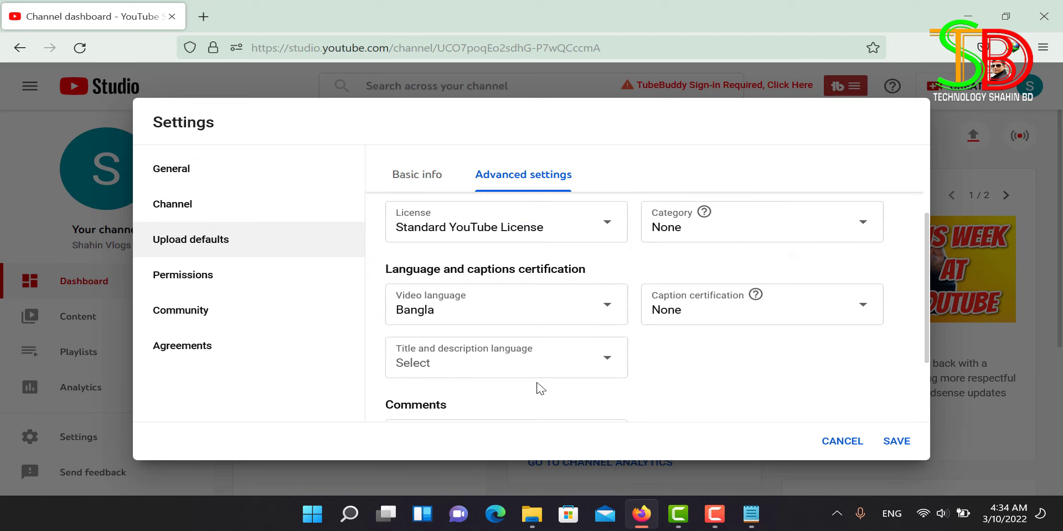
scroll(492, 362, "down", 2)
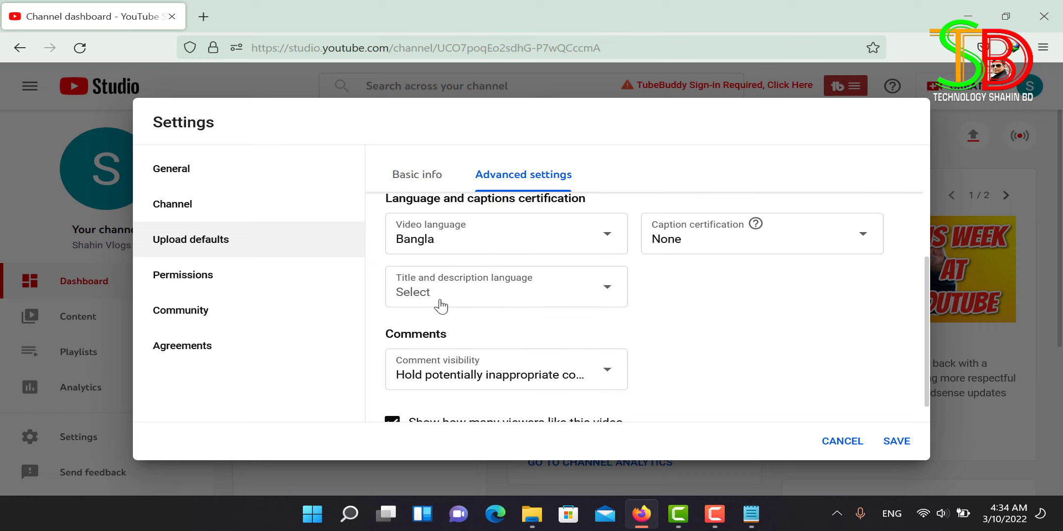
left_click(608, 291)
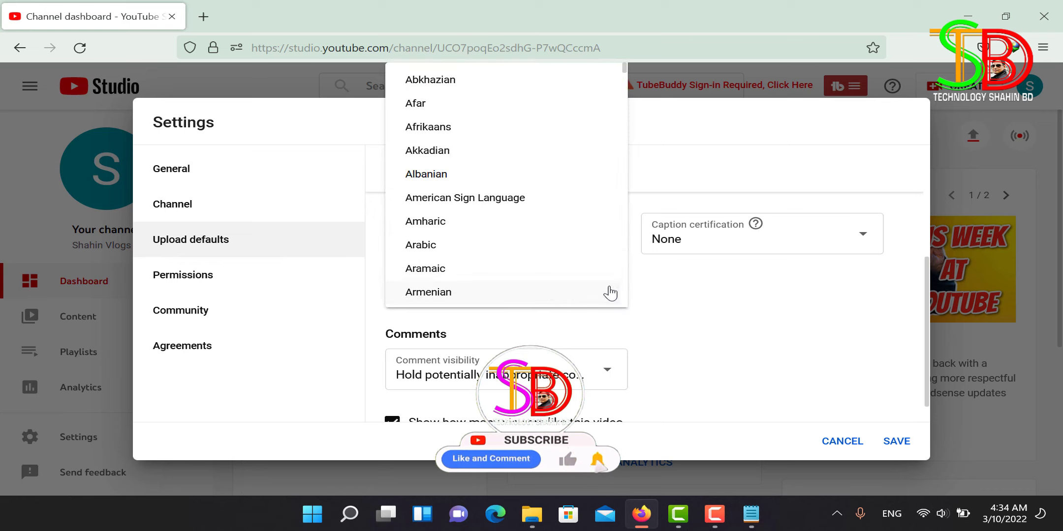
scroll(495, 246, "down", 3)
scroll(494, 246, "down", 3)
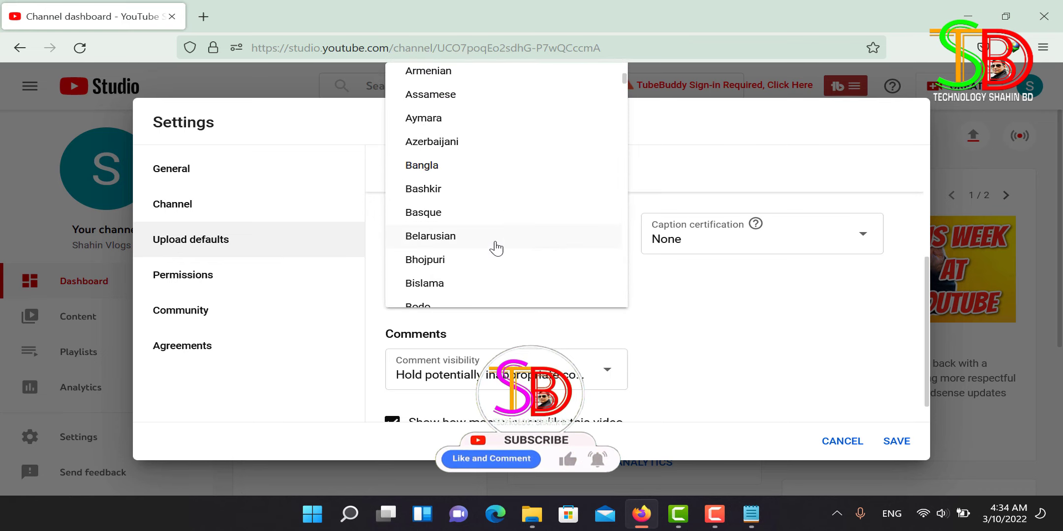
left_click(463, 166)
scroll(509, 301, "down", 3)
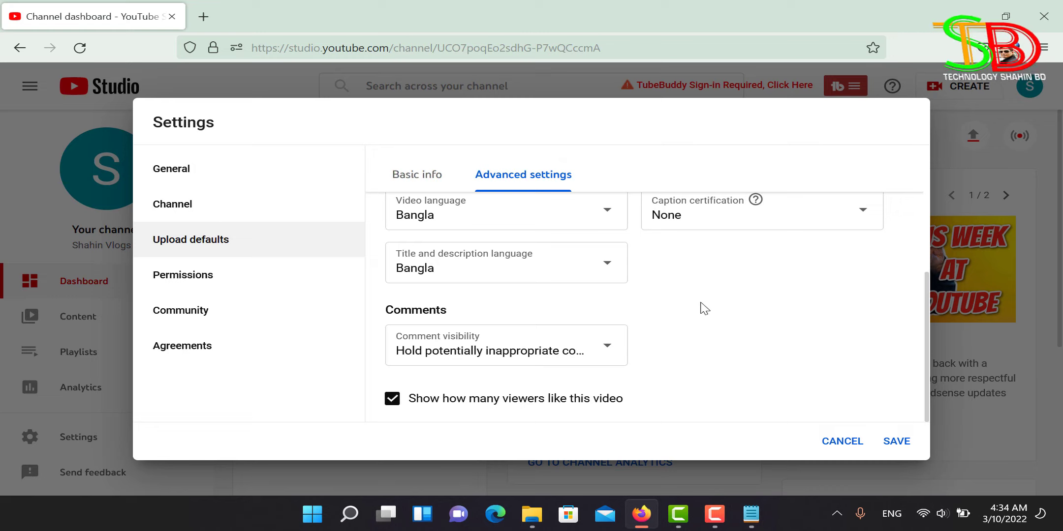
Step: Set comment visibility to Allow all comments and save the upload defaults
left_click(608, 348)
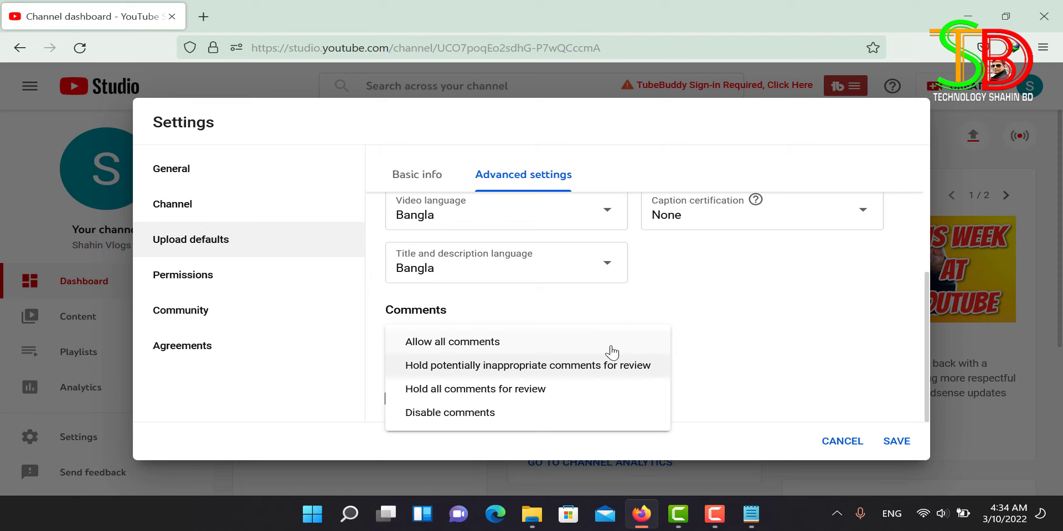
left_click(548, 365)
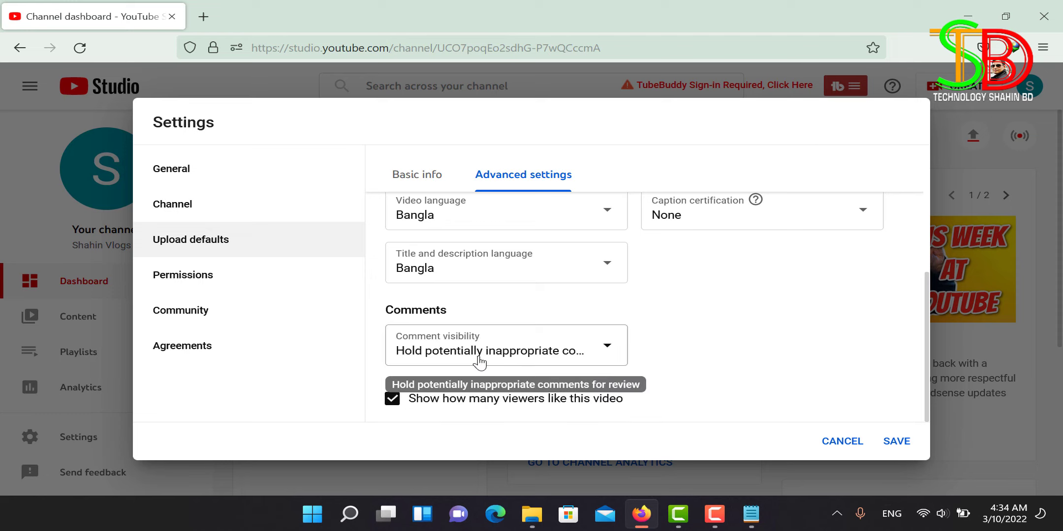
left_click(609, 347)
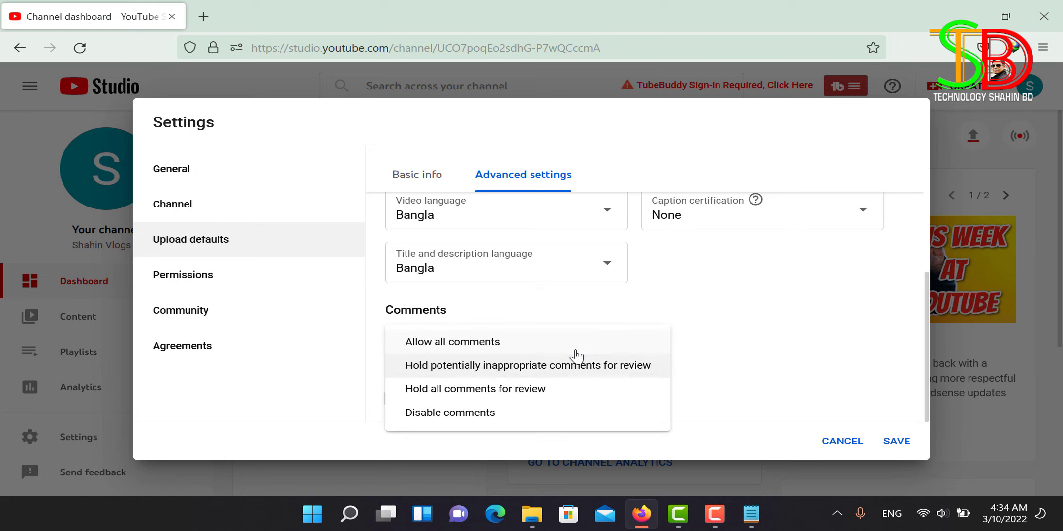
left_click(450, 349)
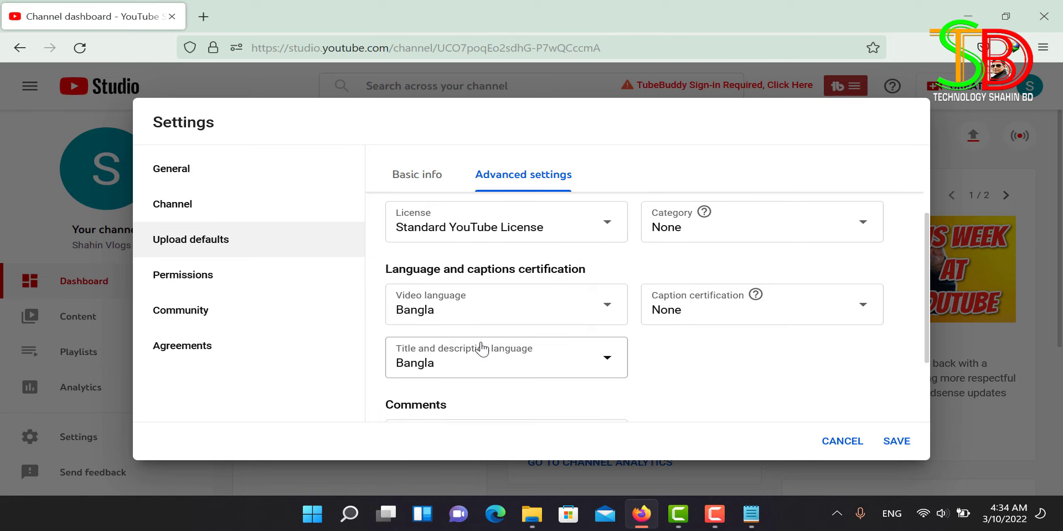
scroll(753, 362, "down", 2)
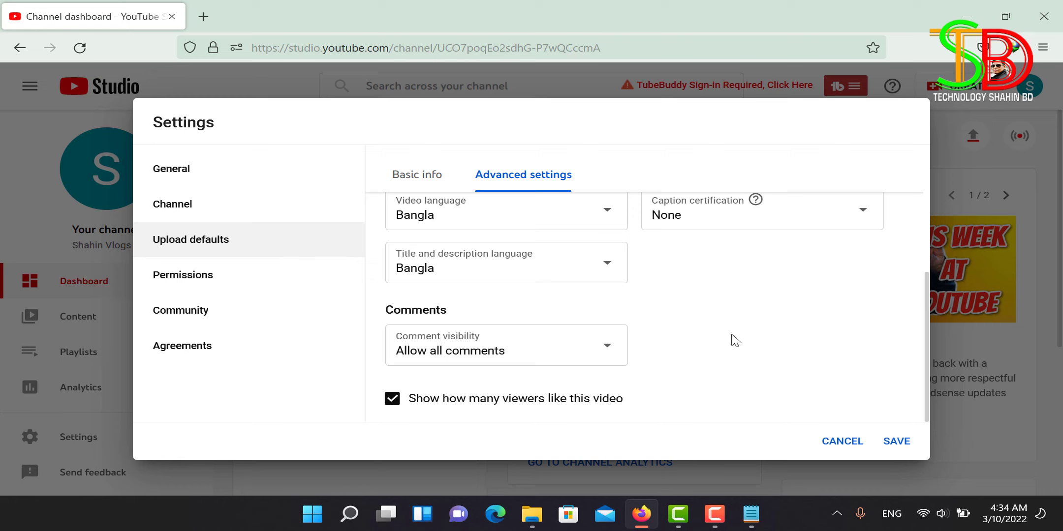
left_click(897, 441)
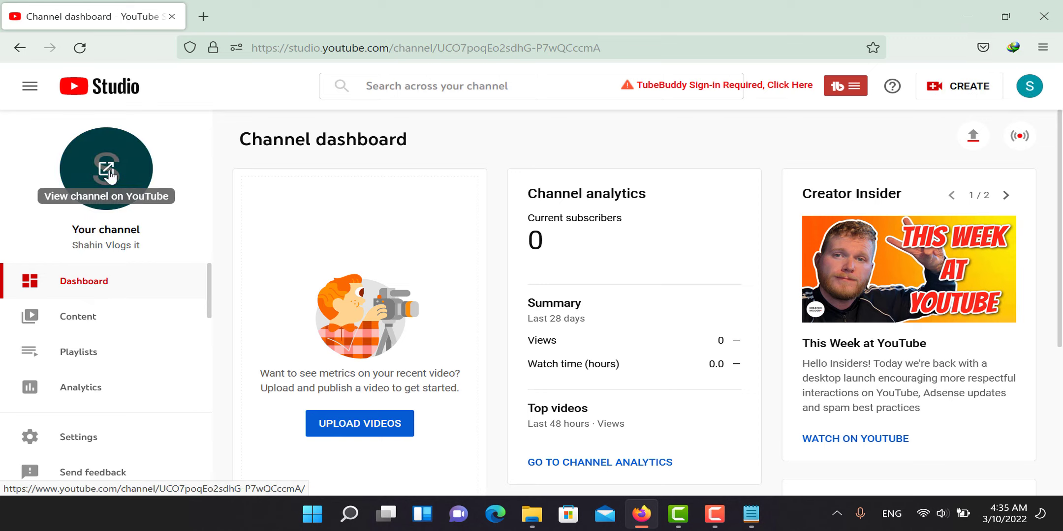
Step: Return to YouTube, open Your channel from the avatar menu, then launch Customize channel
left_click(23, 50)
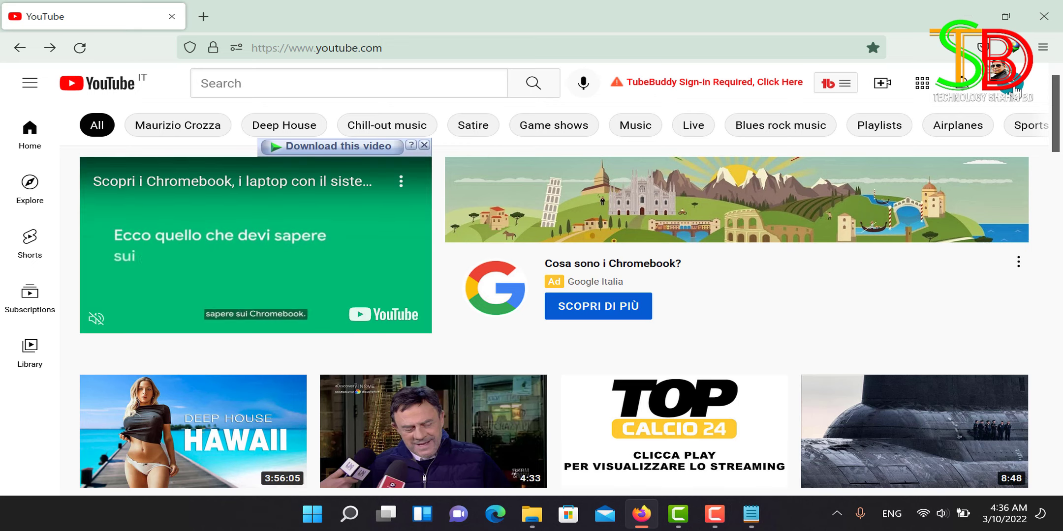
left_click(1014, 88)
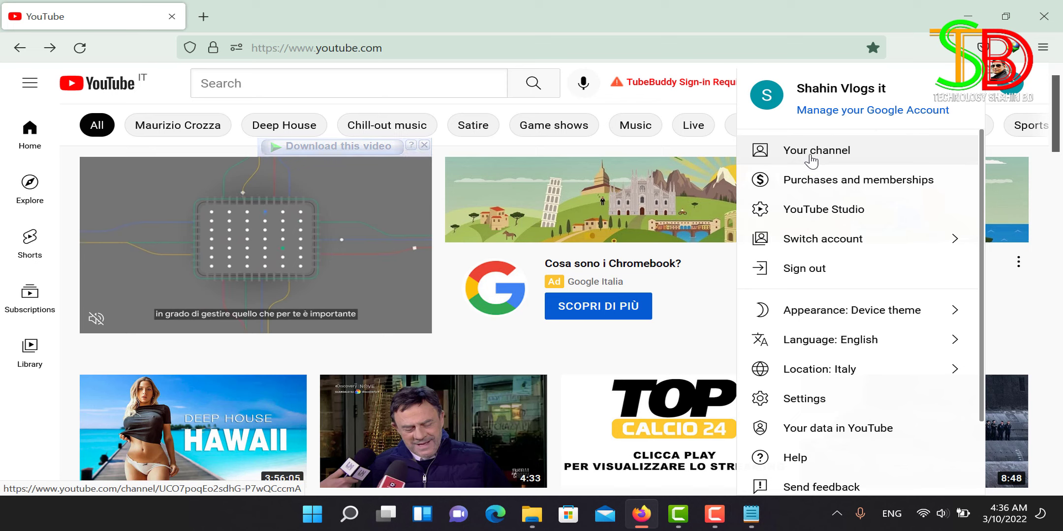
left_click(814, 153)
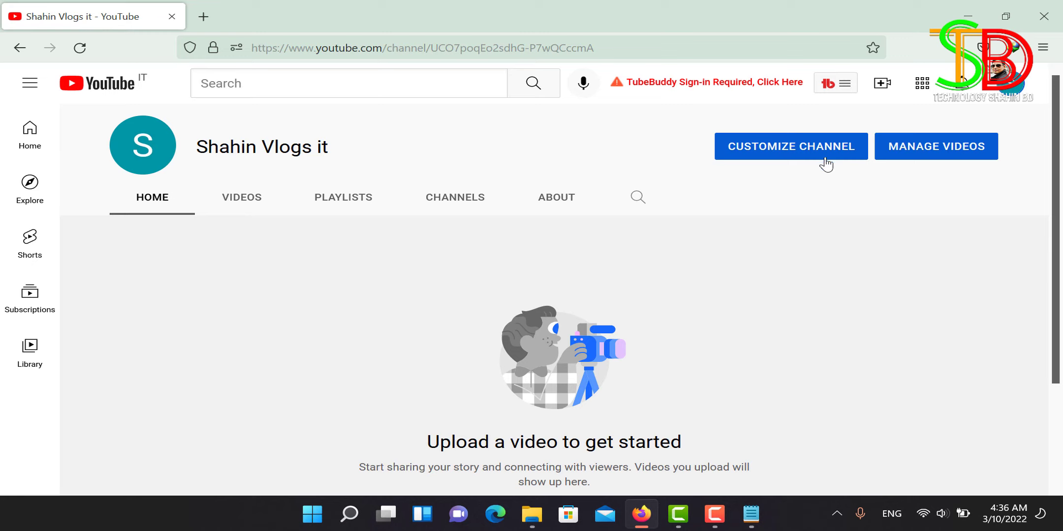
left_click(777, 153)
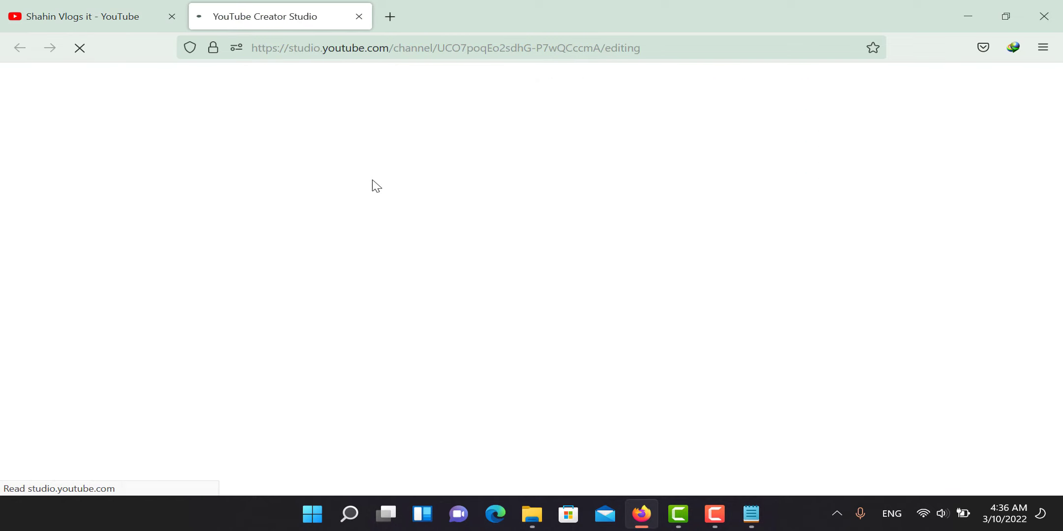
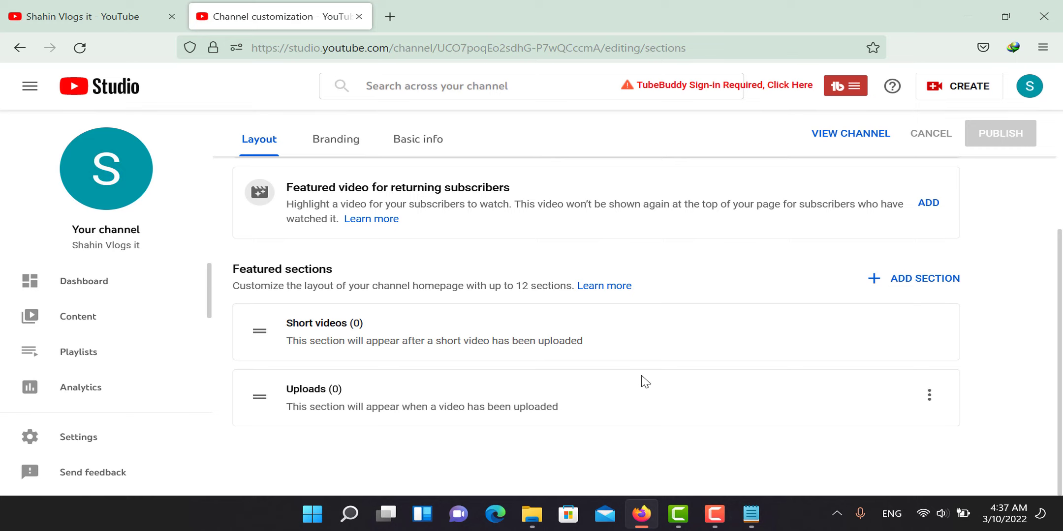
Step: Scroll to the top of the Layout tab to see the Video spotlight and Featured sections
scroll(645, 381, "up", 3)
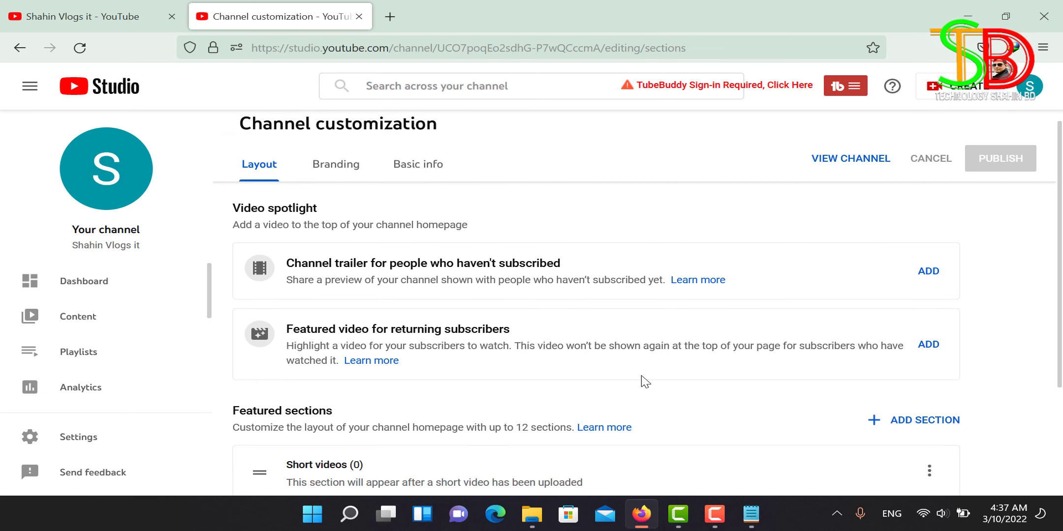
scroll(641, 380, "up", 1)
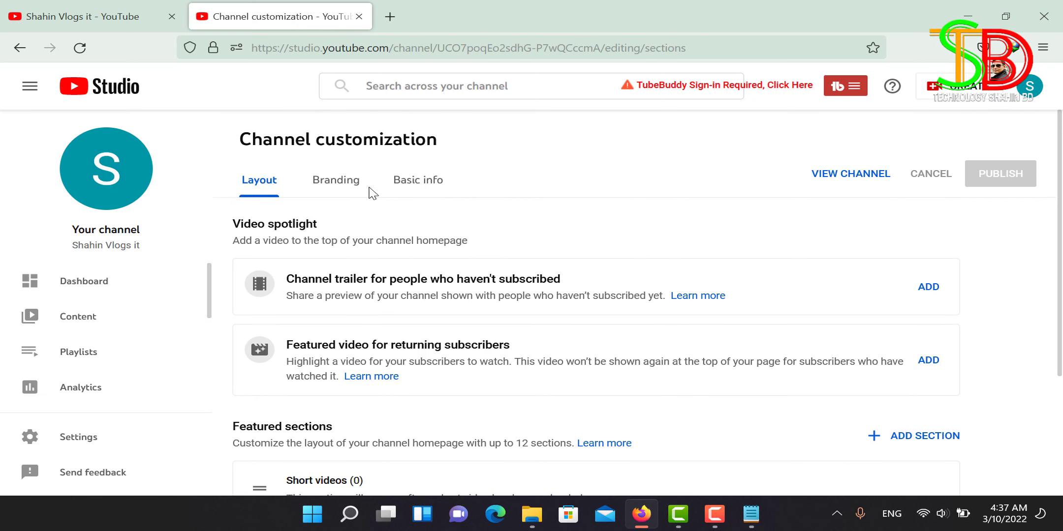
Step: Go to the Branding tab and start uploading a new profile picture
left_click(327, 187)
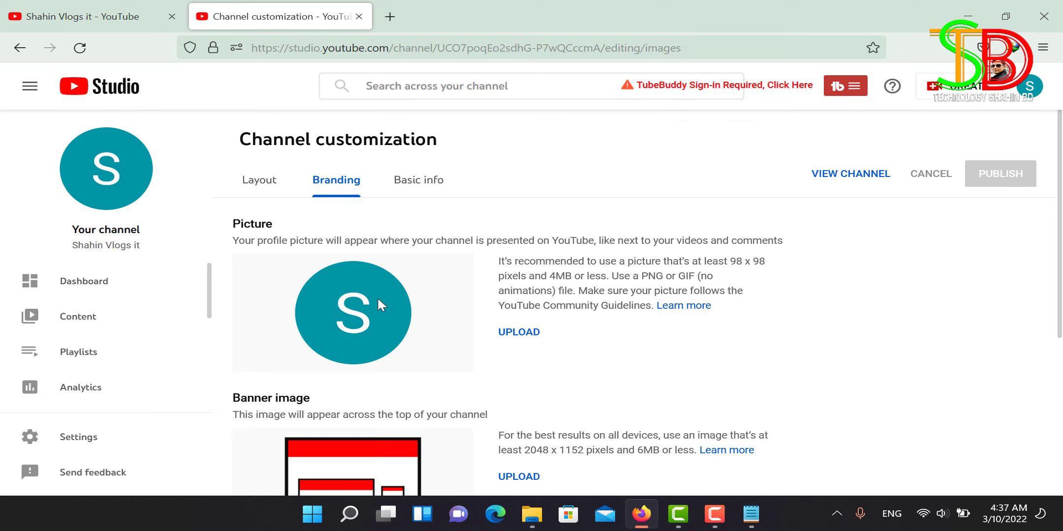
scroll(378, 300, "down", 2)
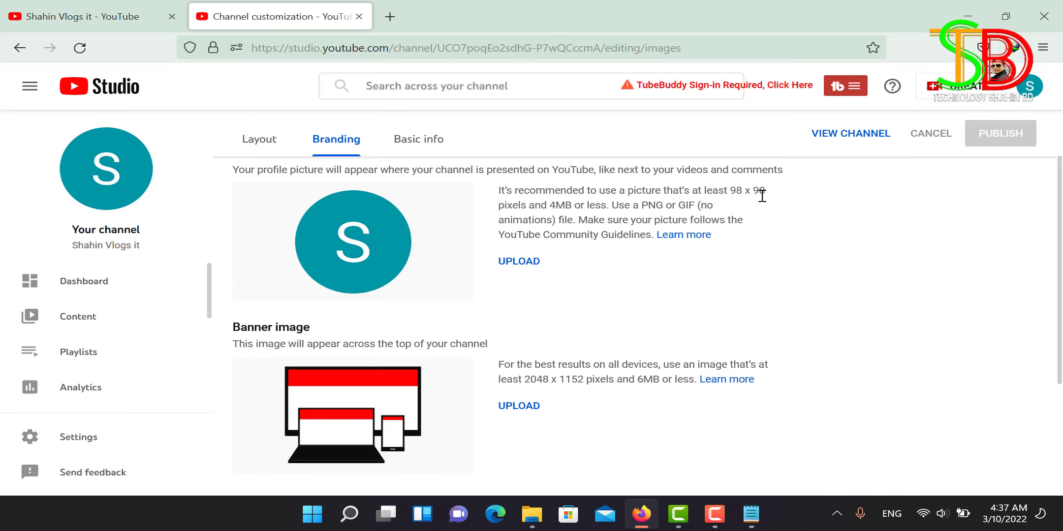
left_click(514, 264)
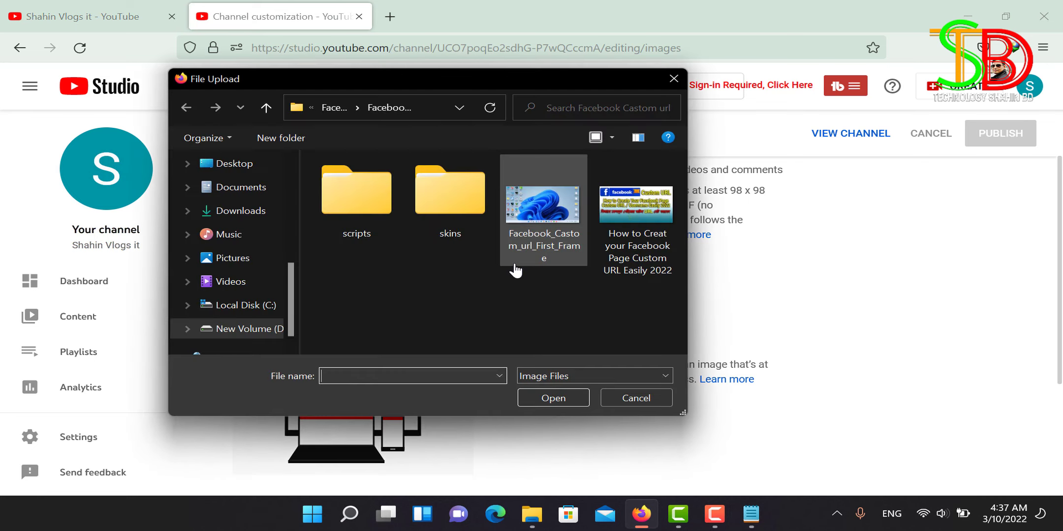
Step: Set the profile picture to 'Shahin Vlogs Logo Finel' from the SHAHIN VLOGS logo folder and confirm the crop
left_click(266, 107)
left_click(265, 108)
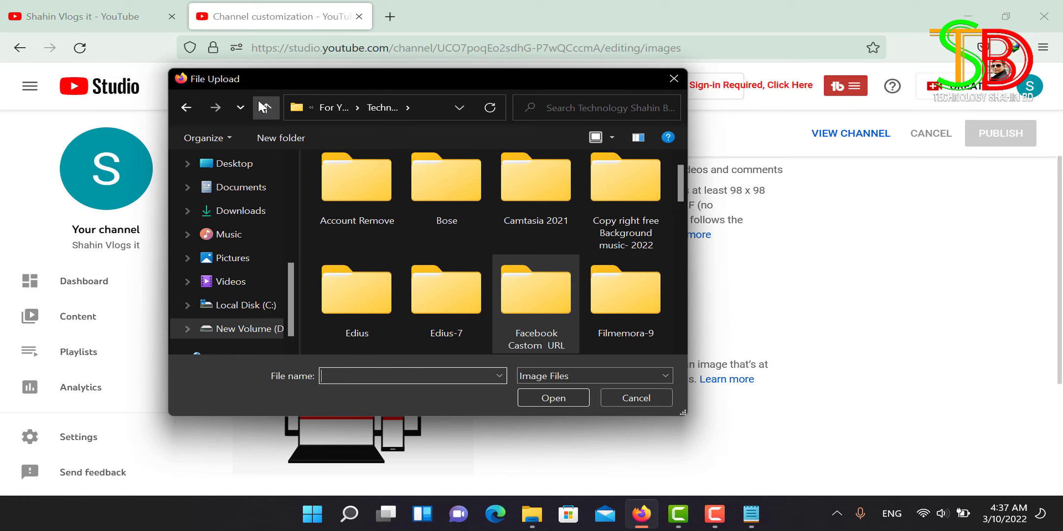
left_click(264, 108)
double_click(452, 209)
double_click(452, 230)
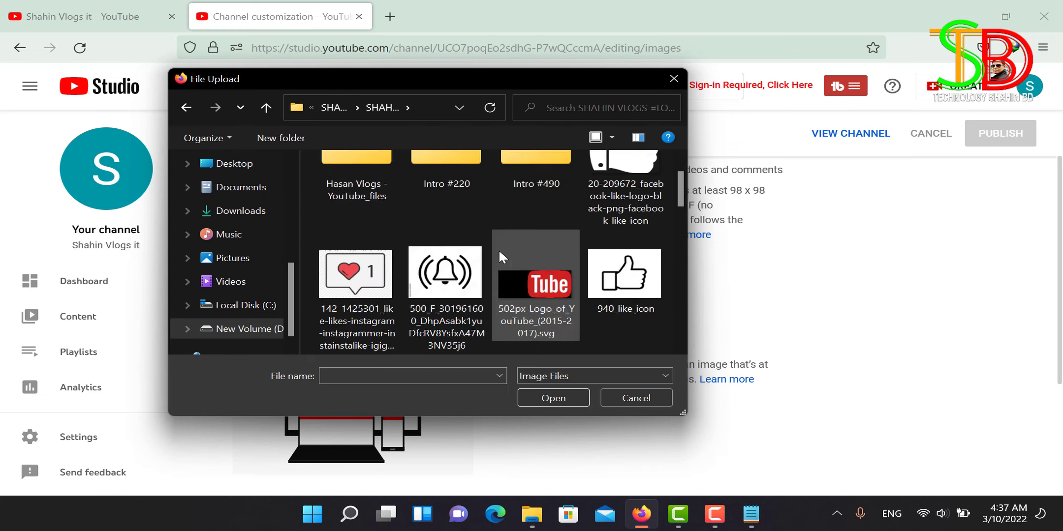
scroll(498, 249, "down", 2)
scroll(497, 249, "down", 3)
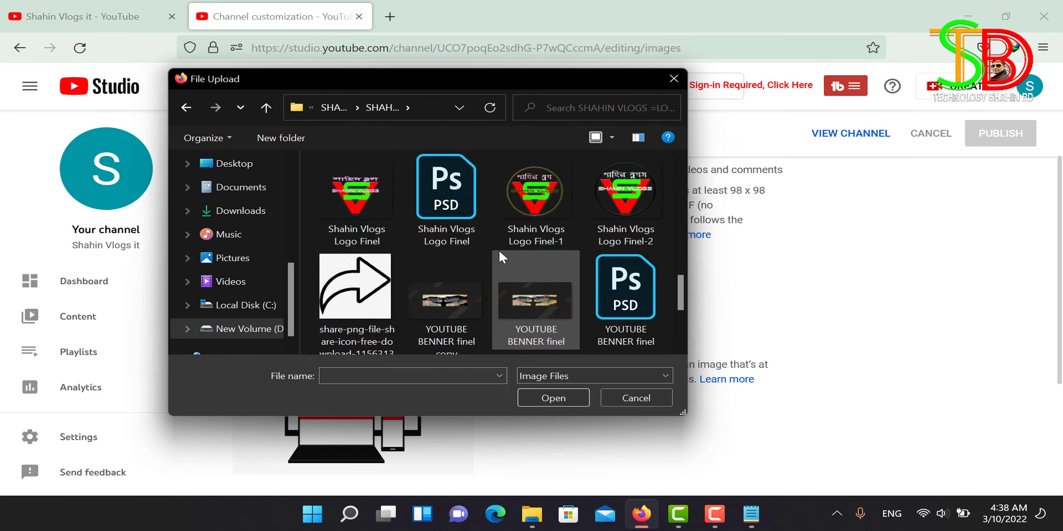
left_click(355, 201)
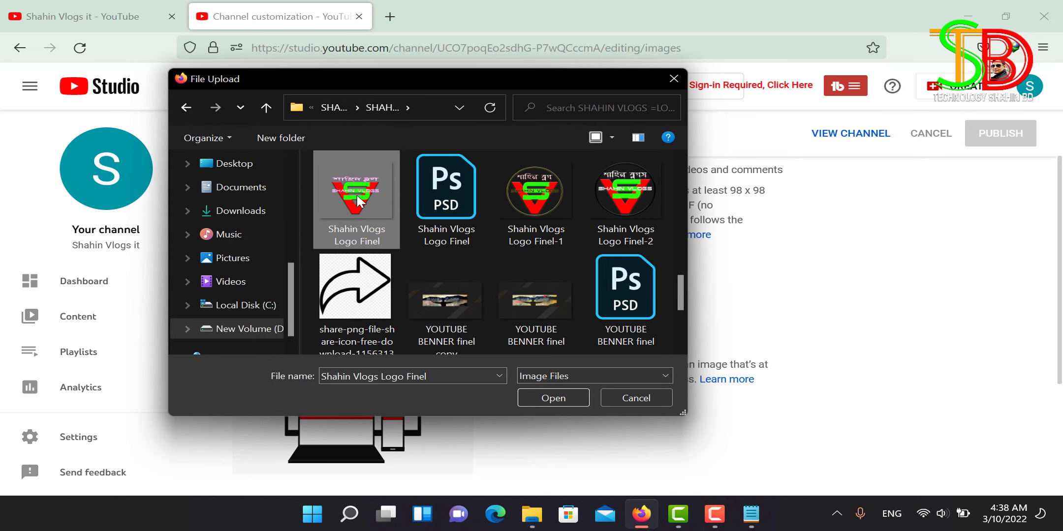
left_click(540, 398)
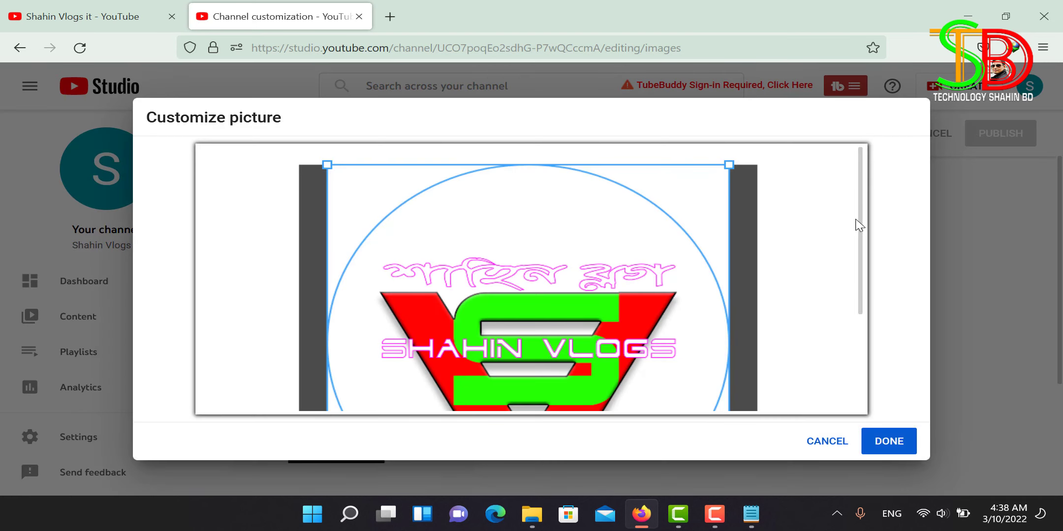
left_click_drag(859, 224, 872, 299)
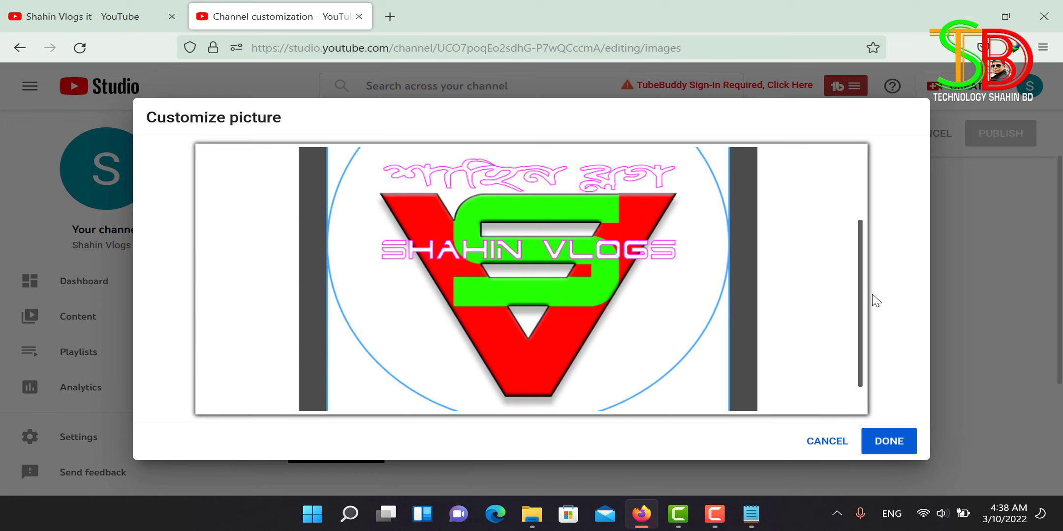
left_click(883, 446)
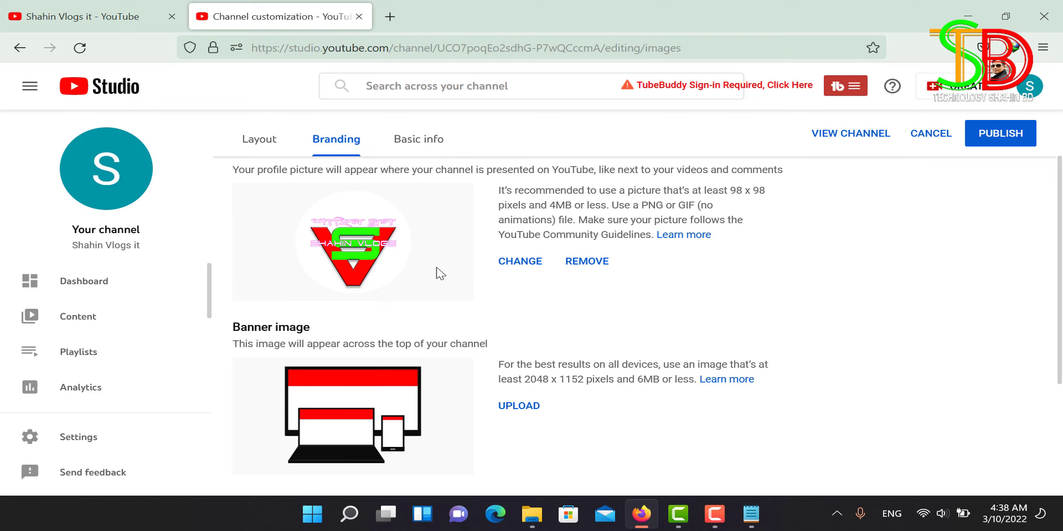
Step: Upload the YOUTUBE BENNER image as the channel banner and confirm the crop
scroll(441, 272, "down", 3)
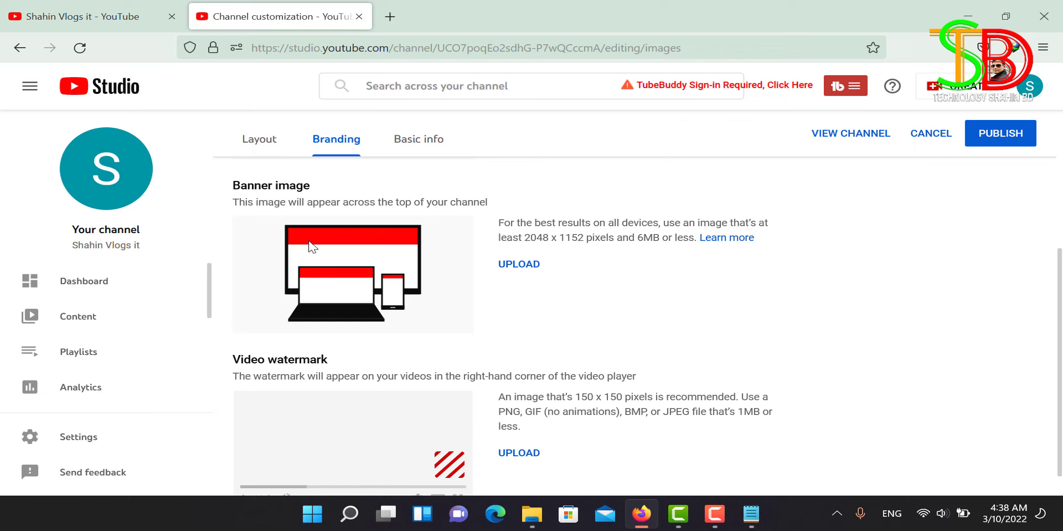
left_click(518, 266)
scroll(492, 237, "down", 5)
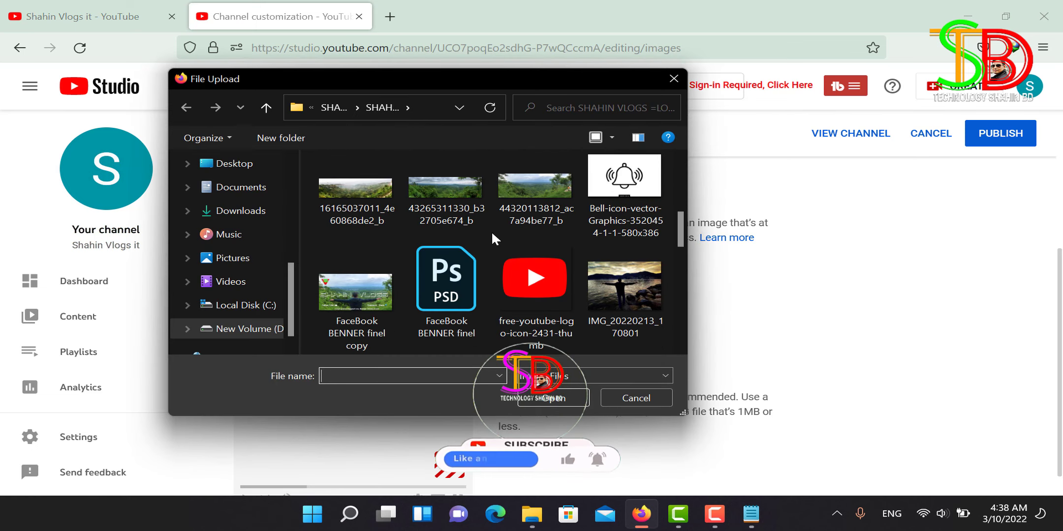
scroll(491, 231, "down", 3)
scroll(491, 231, "up", 1)
scroll(534, 177, "down", 3)
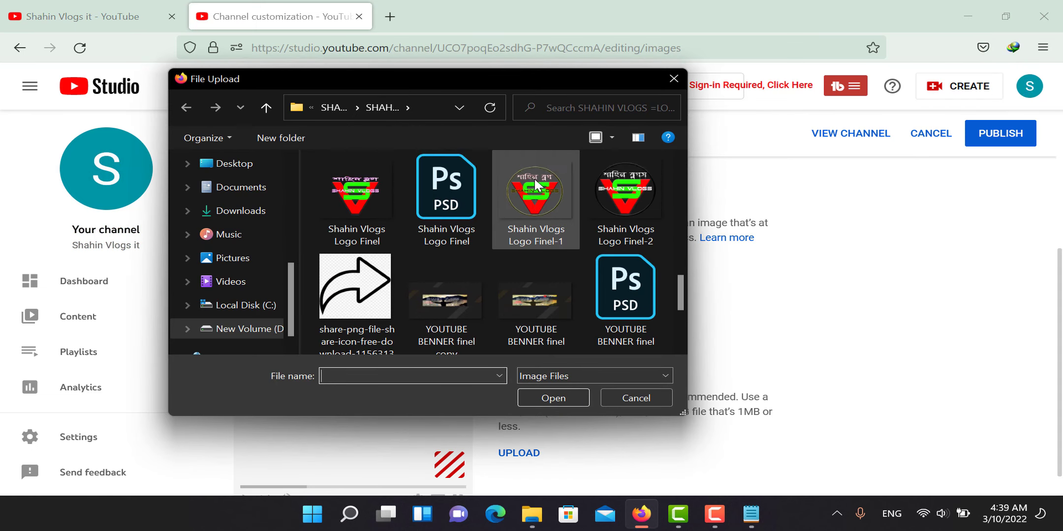
scroll(535, 180, "down", 3)
left_click(342, 291)
left_click(555, 399)
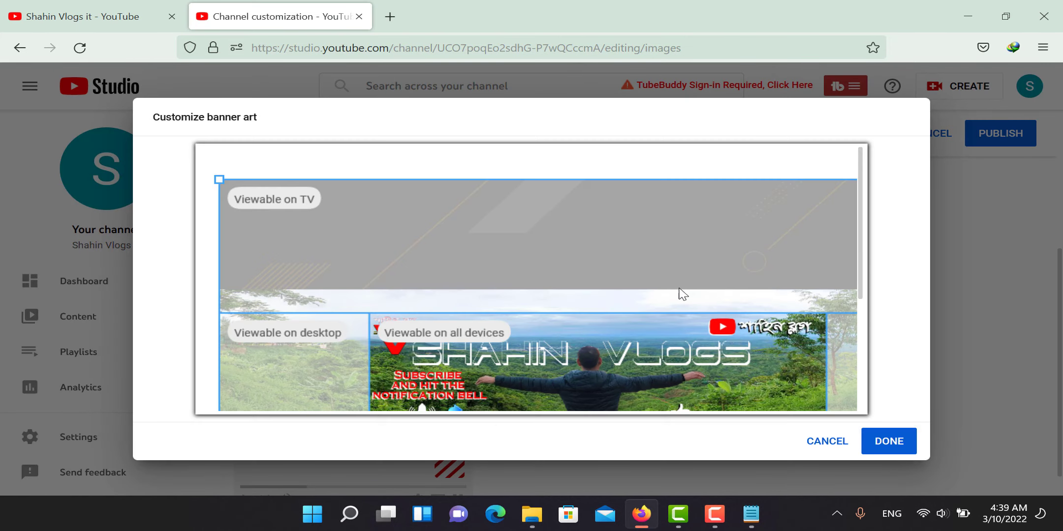
scroll(679, 290, "down", 2)
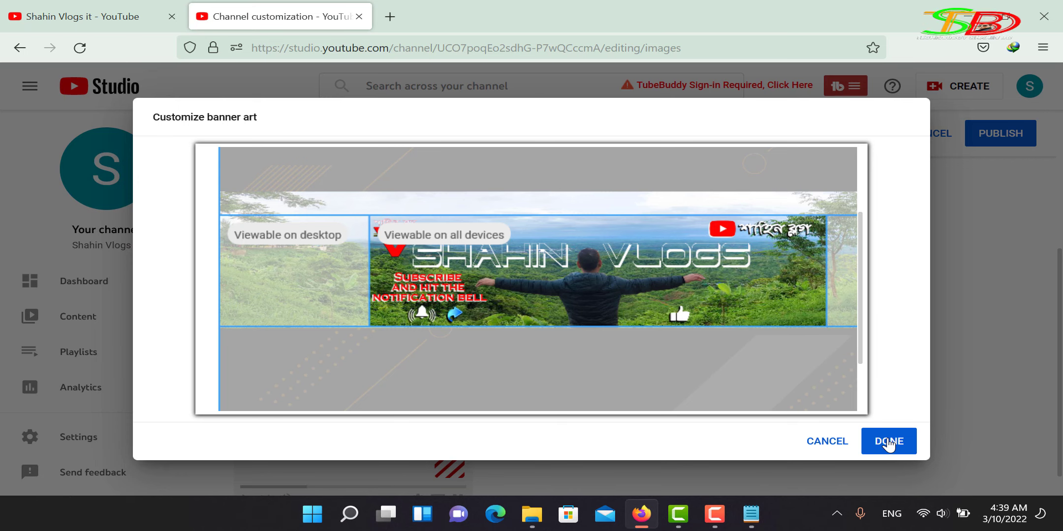
left_click(888, 443)
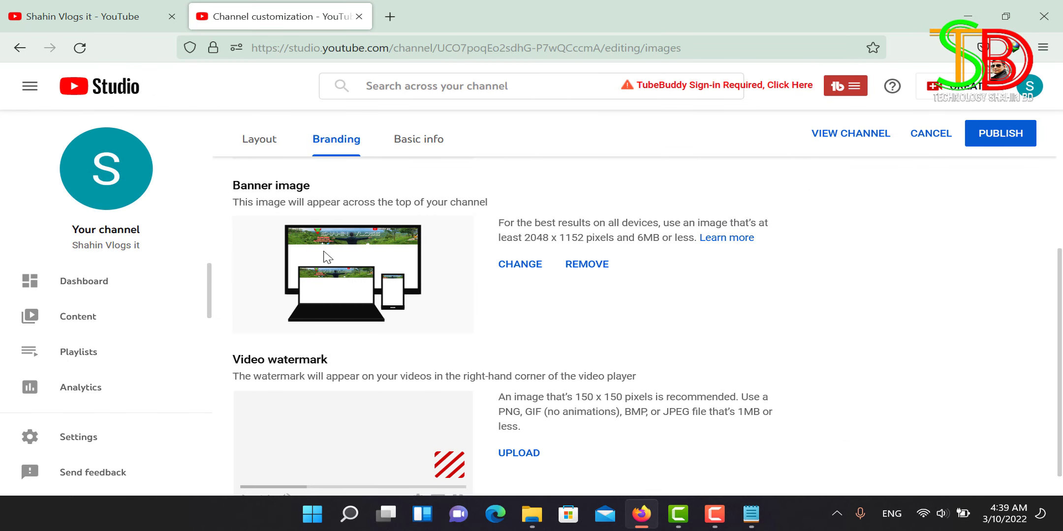
scroll(487, 318, "down", 1)
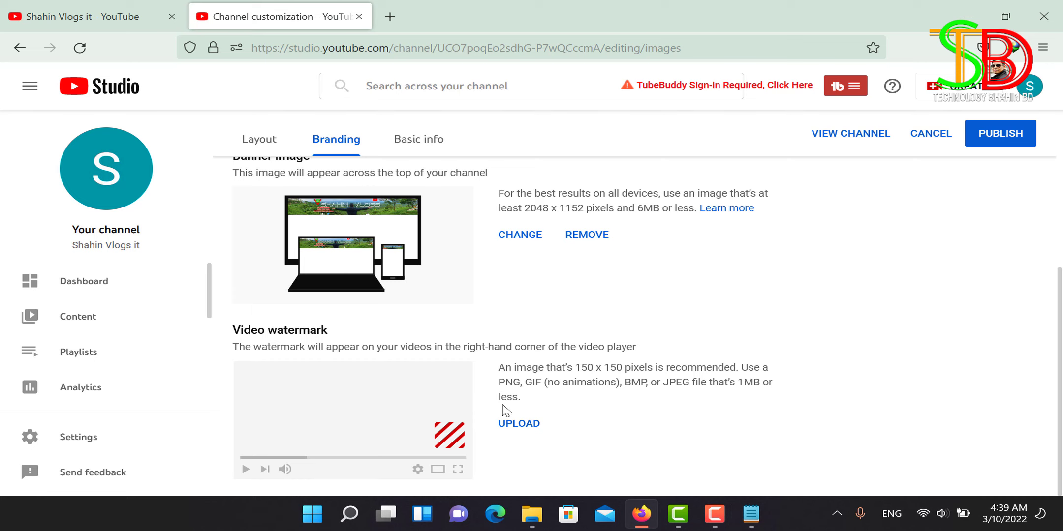
Step: Load the 'Shahin Vlogs Logo Finel' image as the video watermark
left_click(518, 424)
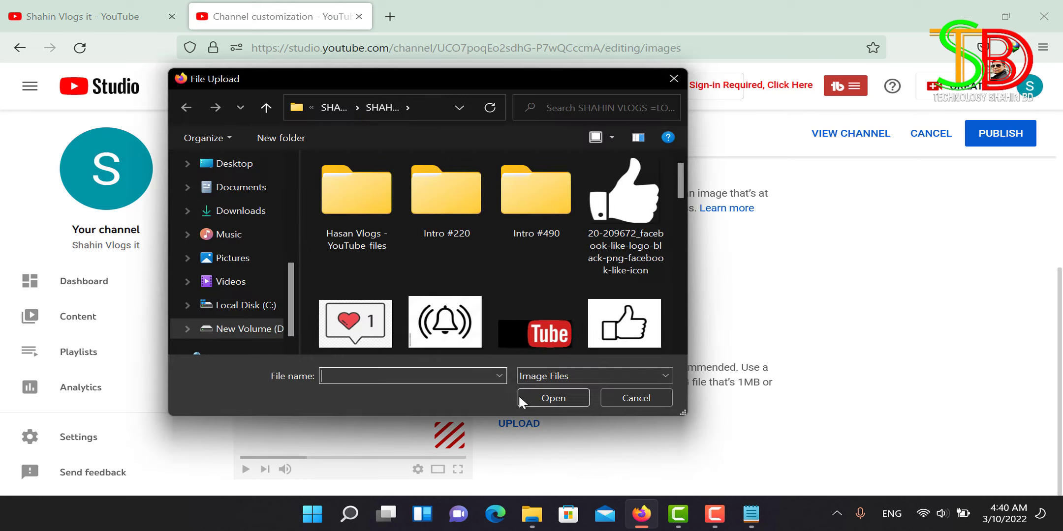
scroll(521, 268, "down", 10)
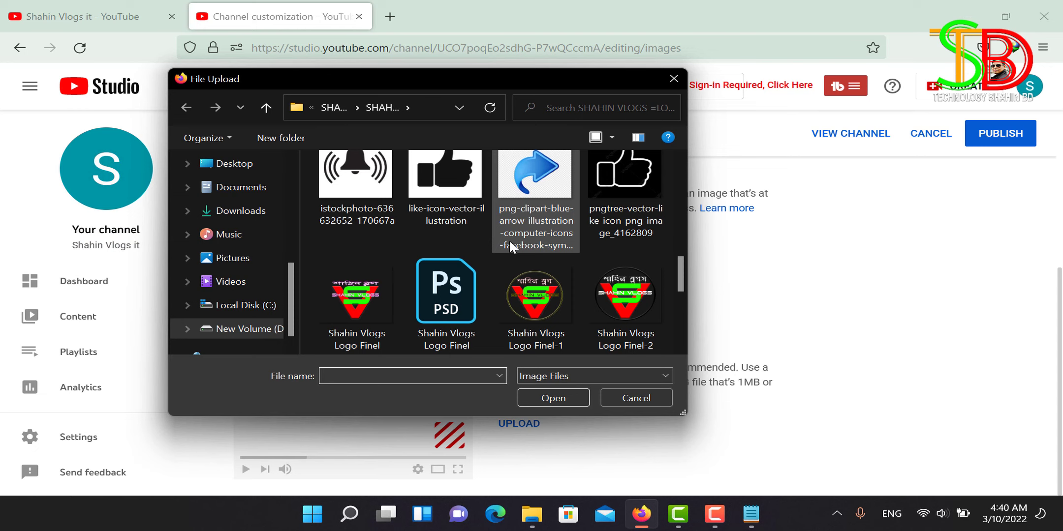
scroll(508, 236, "down", 3)
scroll(508, 236, "up", 2)
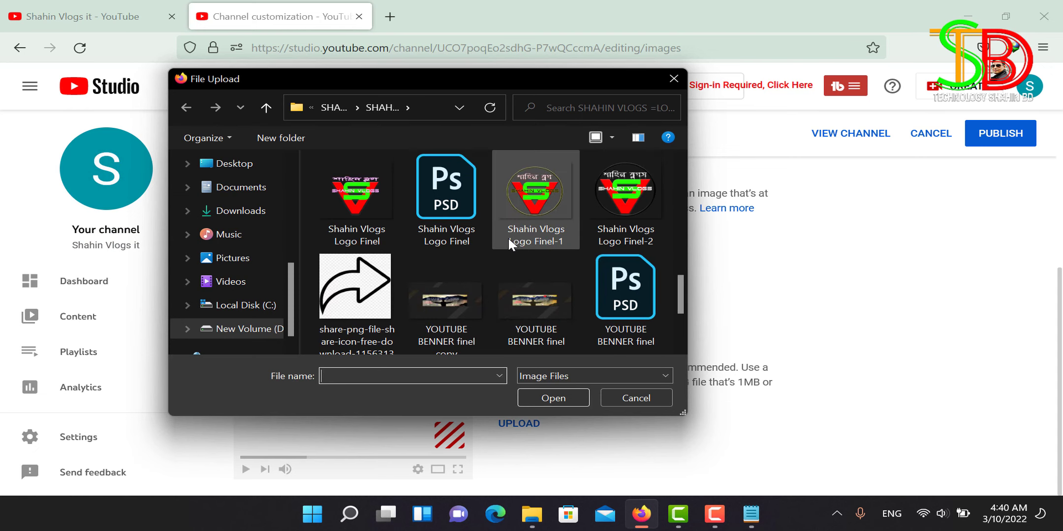
left_click(368, 190)
left_click(546, 398)
Step: Resize and reposition the watermark crop box tightly around the logo, then confirm
mouse_move(547, 316)
left_mouse_down()
mouse_move(570, 311)
mouse_move(545, 311)
mouse_move(543, 358)
mouse_move(543, 298)
left_mouse_up()
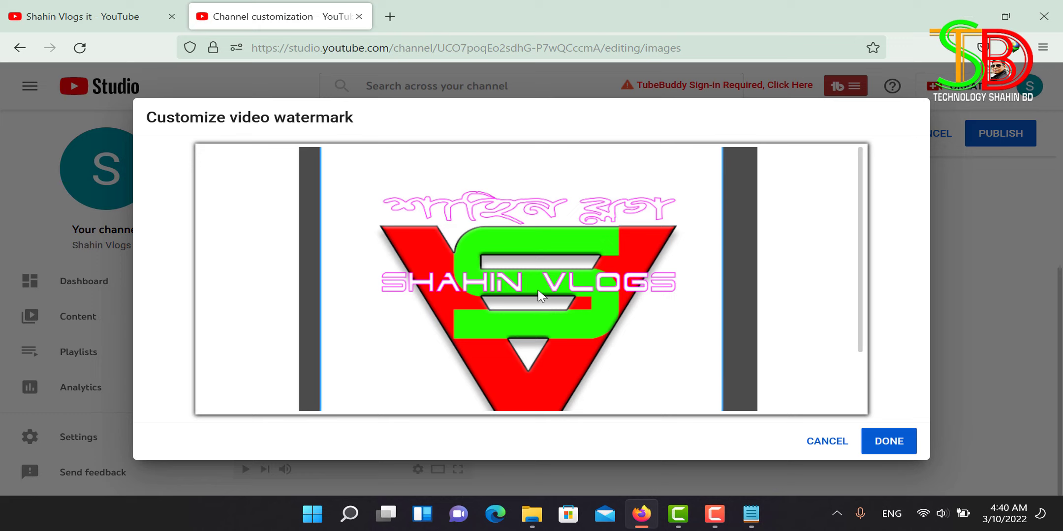
scroll(856, 238, "down", 2)
scroll(888, 265, "up", 2)
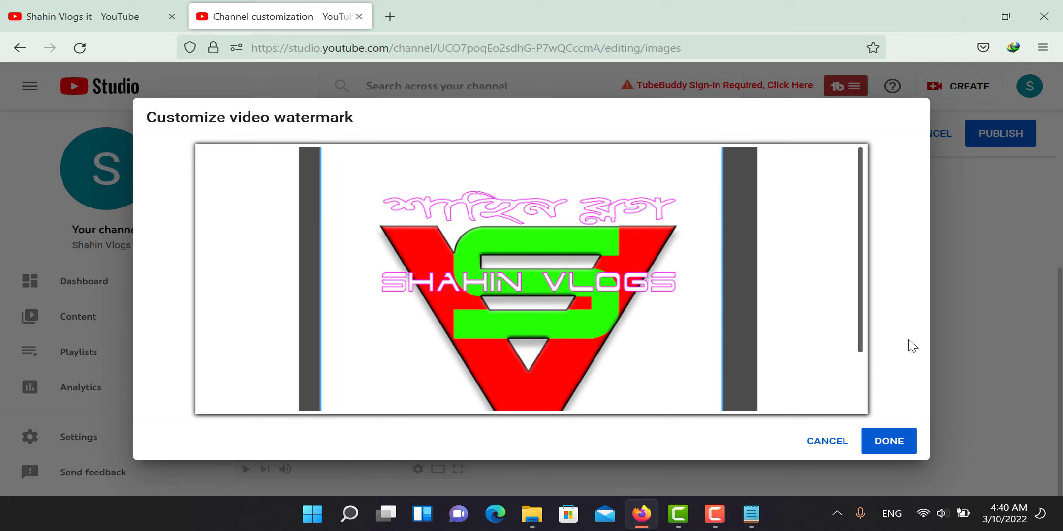
scroll(867, 305, "down", 2)
left_click_drag(722, 387, 710, 365)
left_click_drag(585, 281, 604, 292)
left_click_drag(728, 389, 715, 375)
left_click_drag(562, 285, 564, 299)
scroll(869, 299, "up", 2)
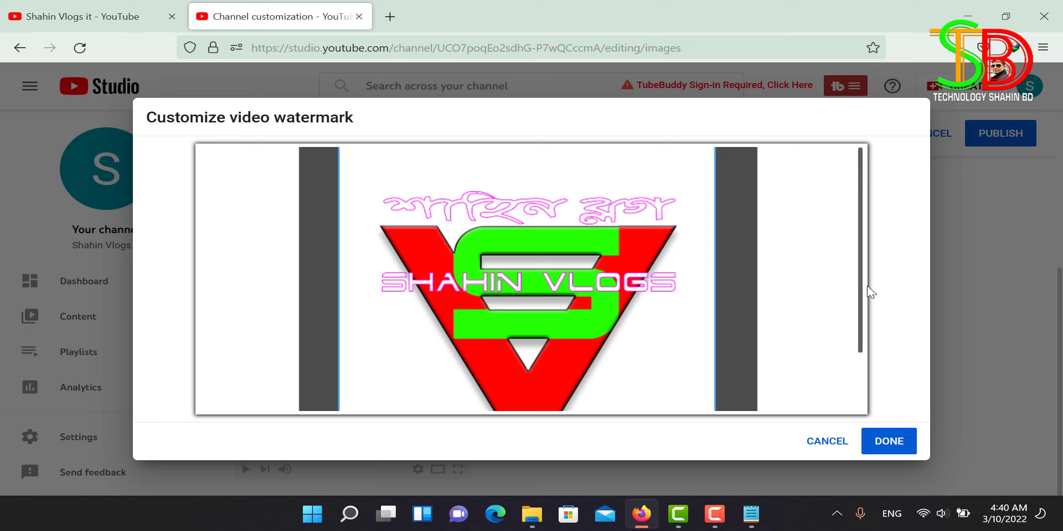
scroll(875, 335, "down", 1)
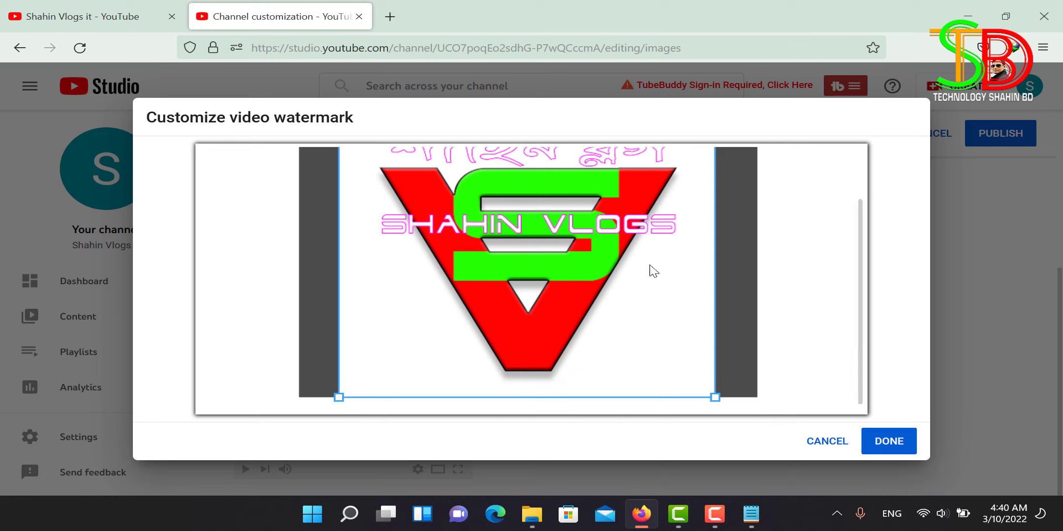
left_click_drag(578, 277, 588, 276)
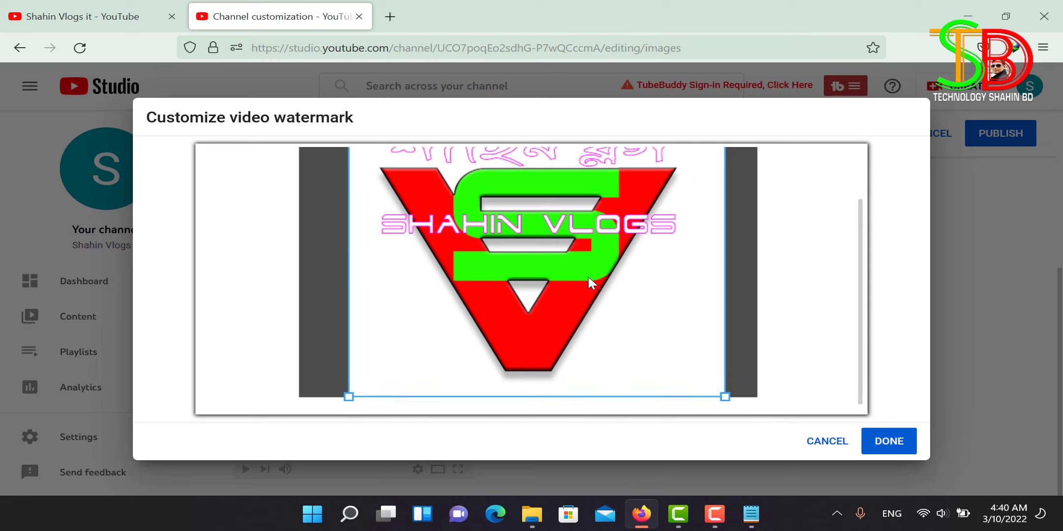
left_click(889, 441)
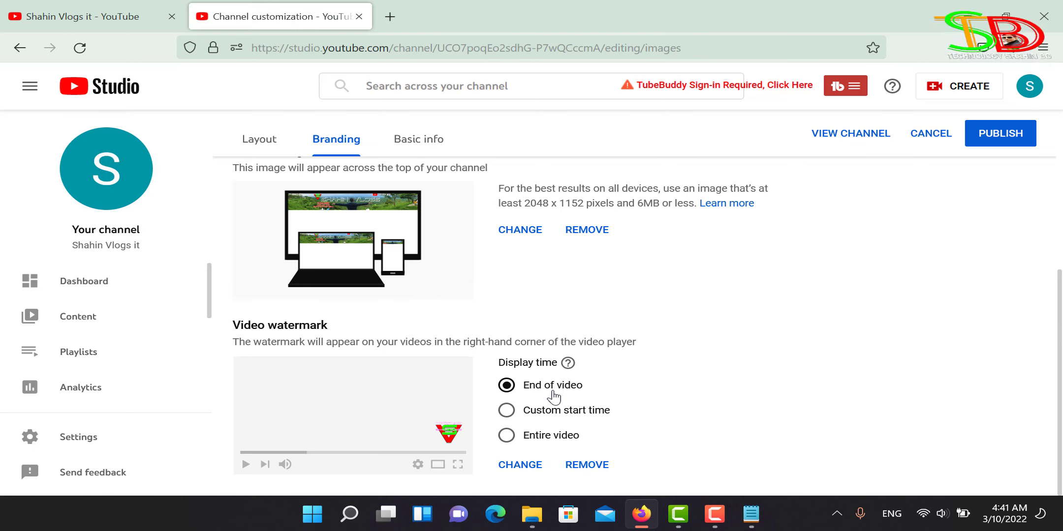
Step: Show the watermark for the Entire video and publish the branding changes
left_click(507, 437)
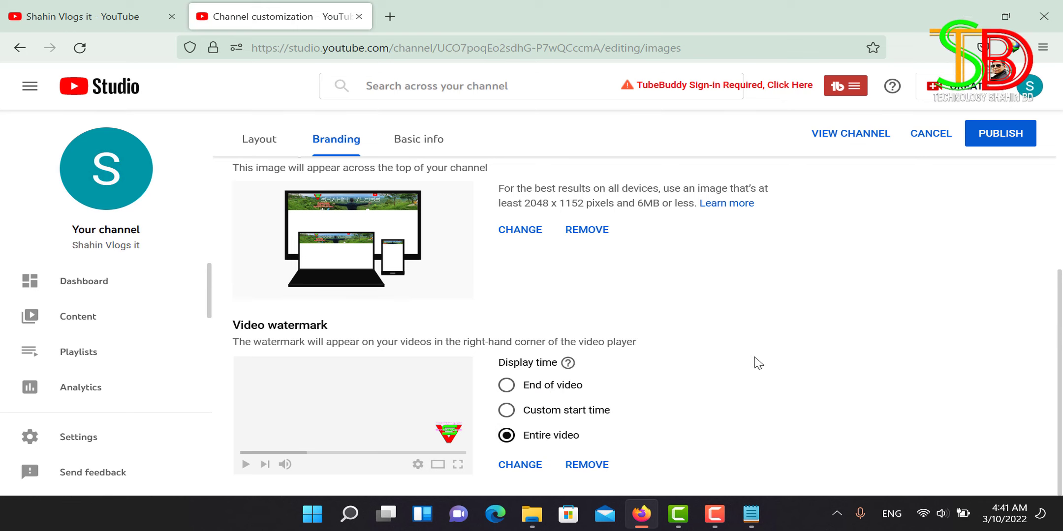
left_click(1002, 141)
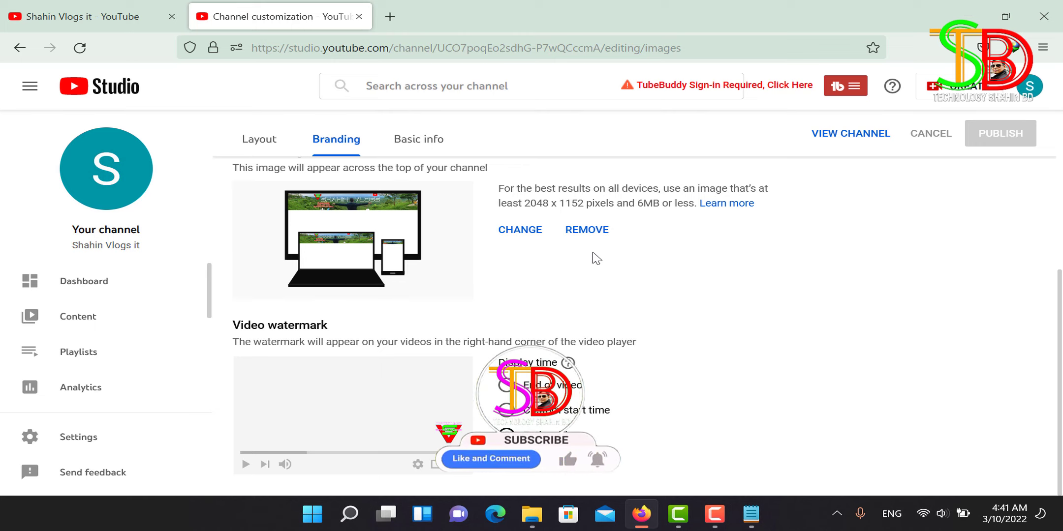
scroll(613, 282, "up", 5)
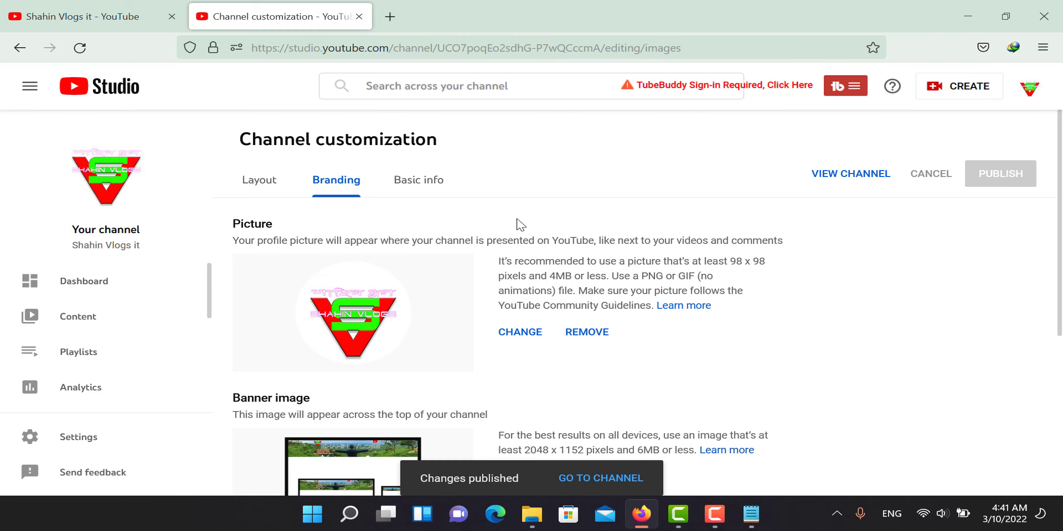
scroll(521, 225, "down", 5)
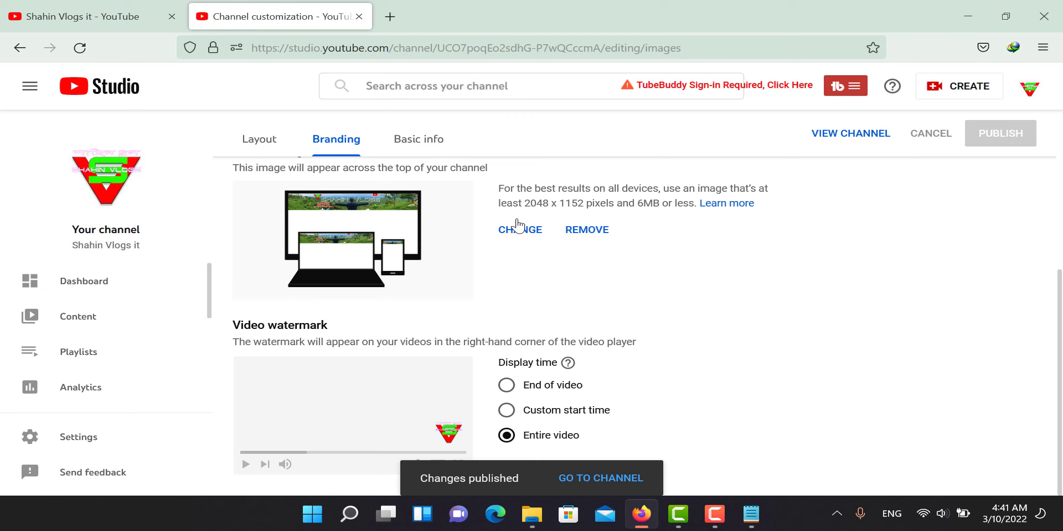
scroll(536, 265, "up", 4)
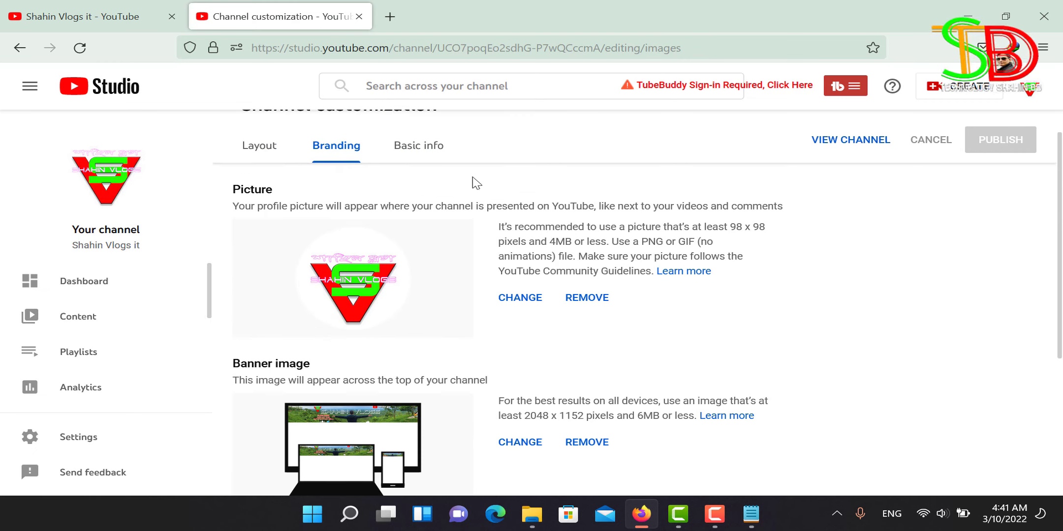
Step: Open the Basic info tab with the channel name and empty description
left_click(411, 153)
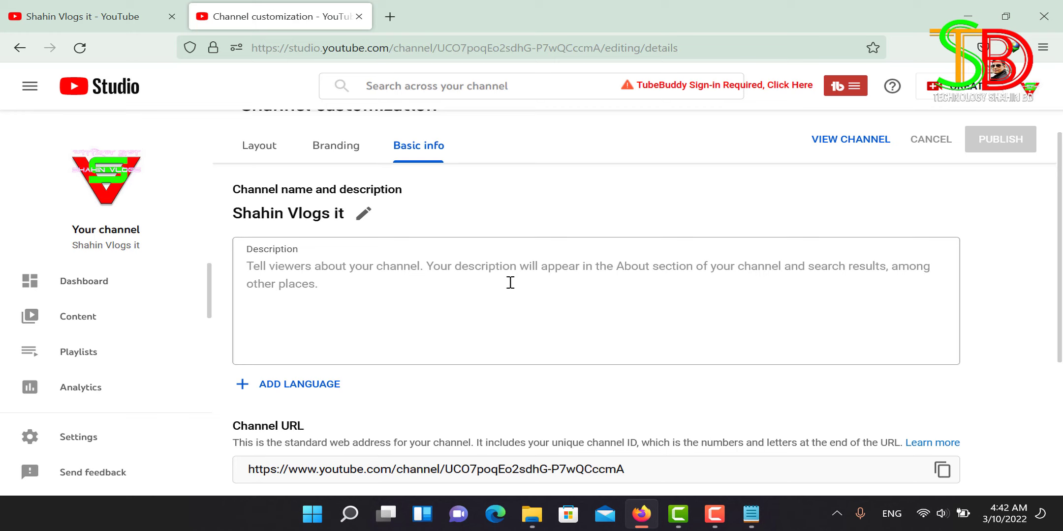
scroll(511, 282, "down", 4)
scroll(511, 282, "up", 4)
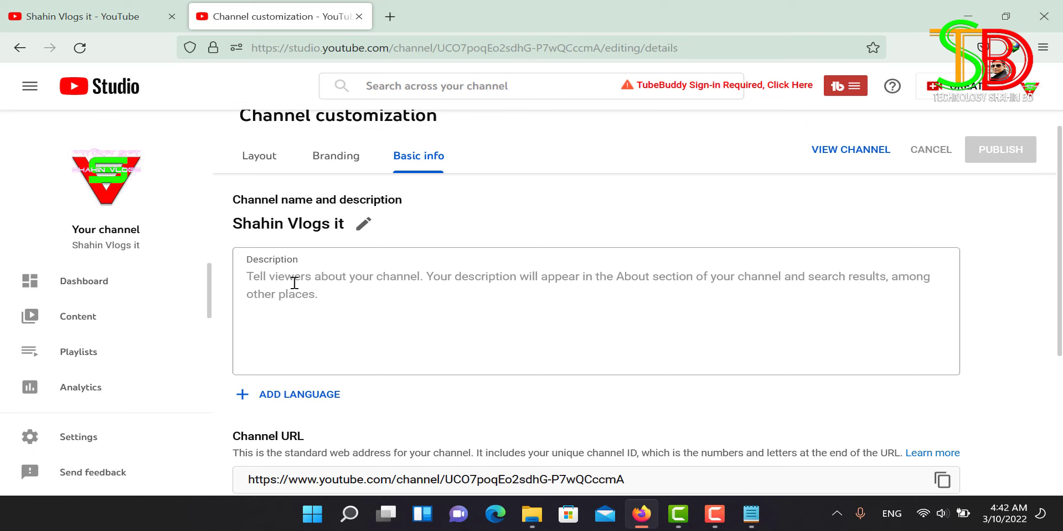
Step: Copy the bilingual description text from Notepad and bring up the Description box's context menu
left_click(752, 520)
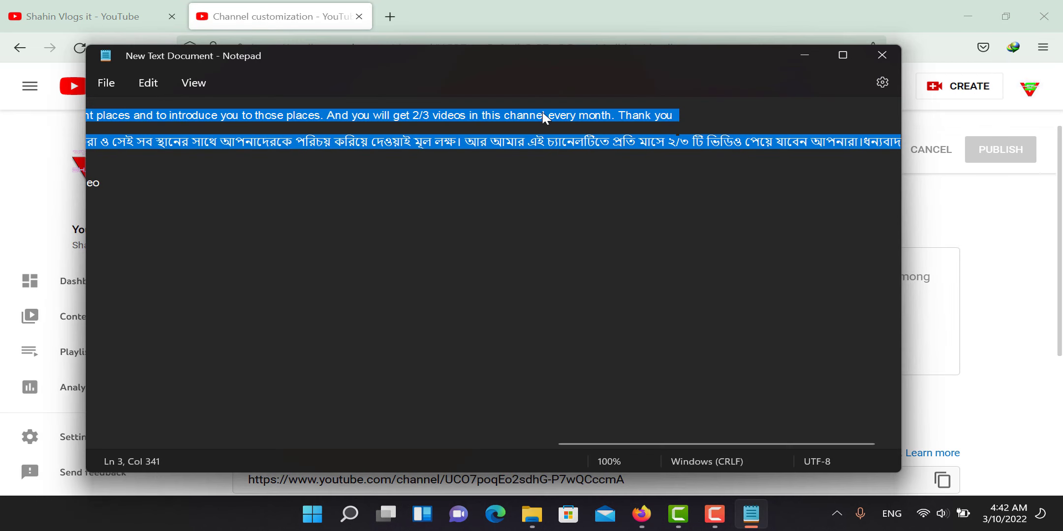
right_click(542, 112)
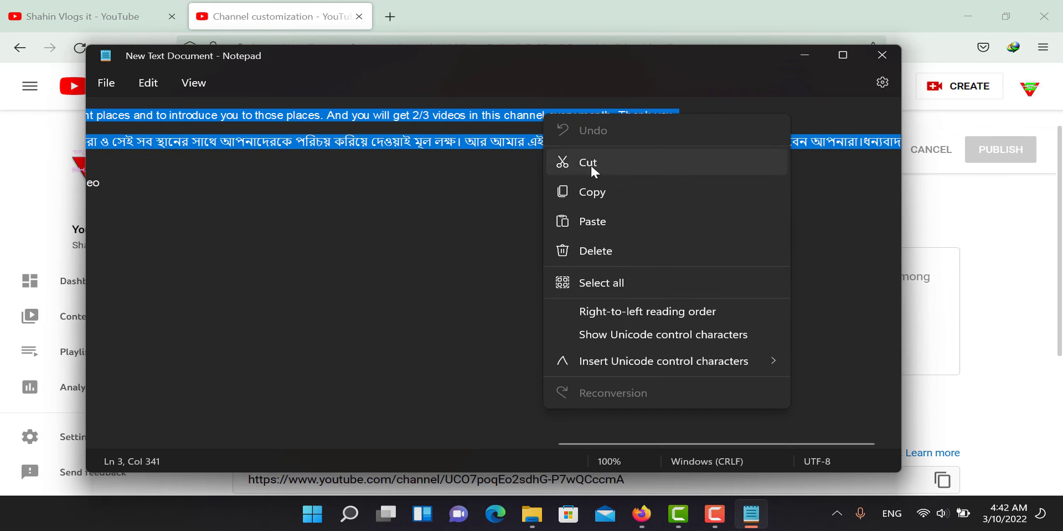
left_click(609, 192)
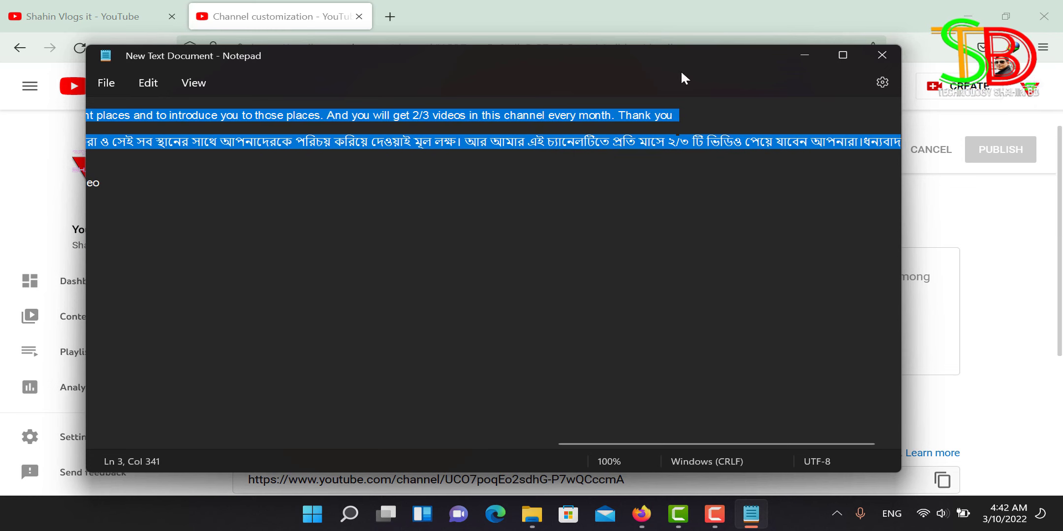
left_click(807, 53)
left_click(268, 276)
right_click(274, 277)
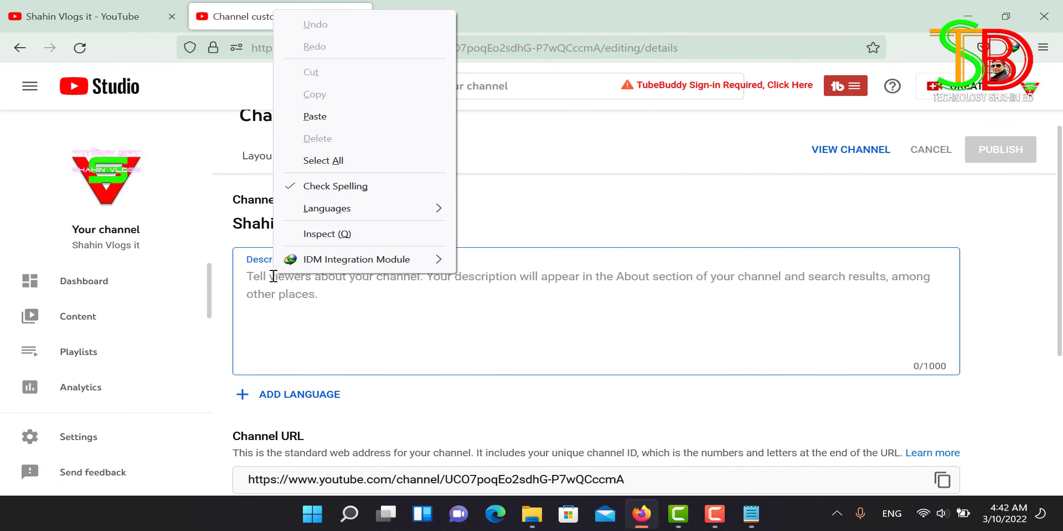
Step: Paste the English-and-Bengali description, correct the name spelling, and end the English part with 'Thank you.'
left_click(315, 117)
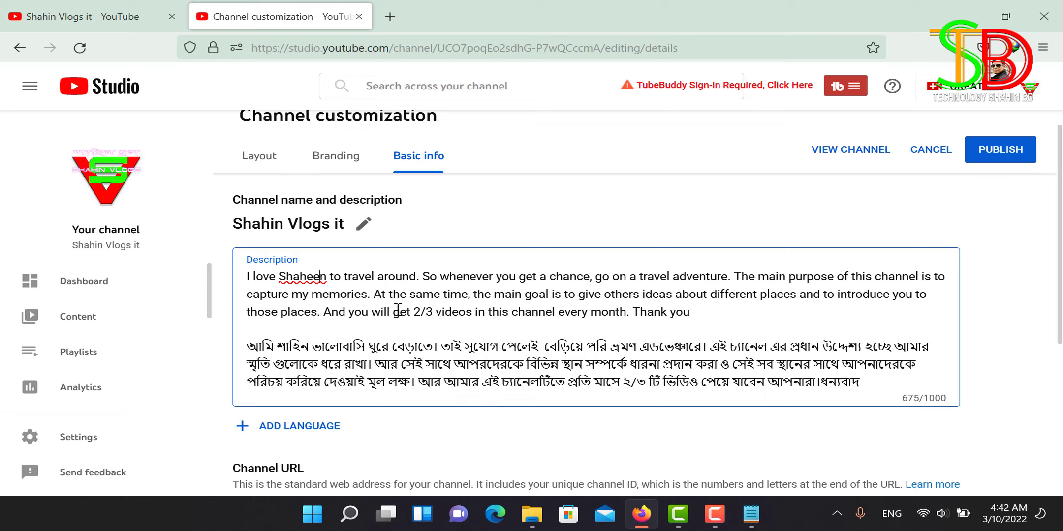
key("BackSpace")
key("BackSpace")
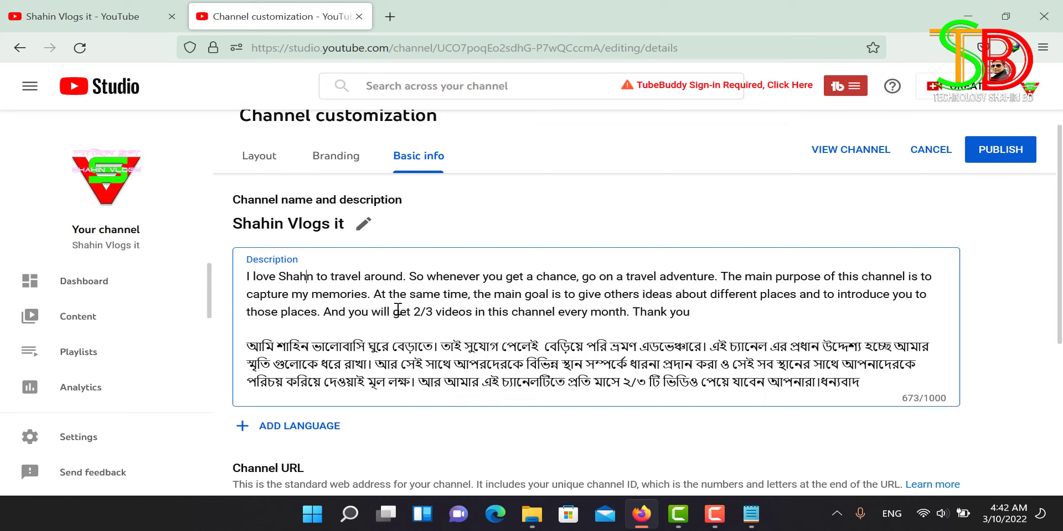
type("i")
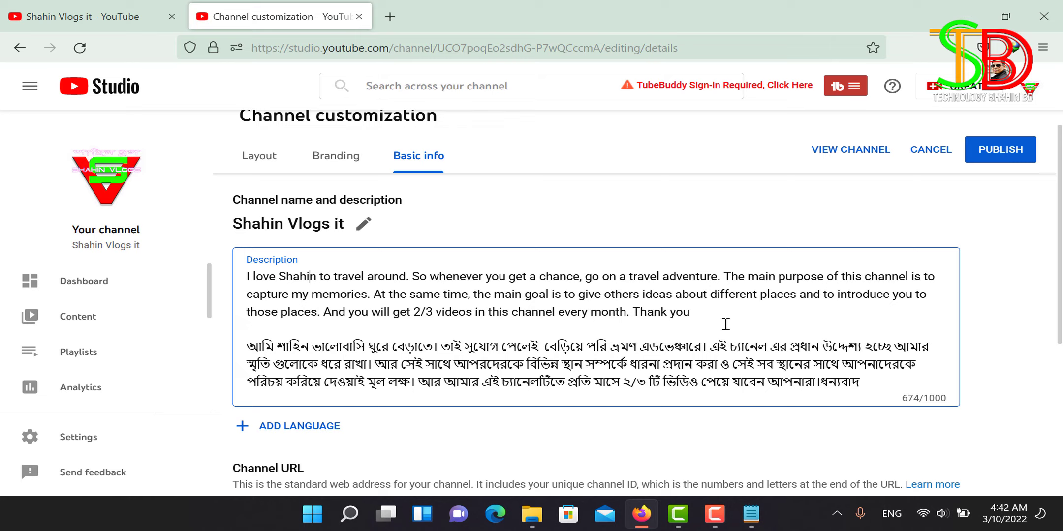
left_click(706, 312)
scroll(528, 385, "down", 3)
scroll(504, 300, "up", 2)
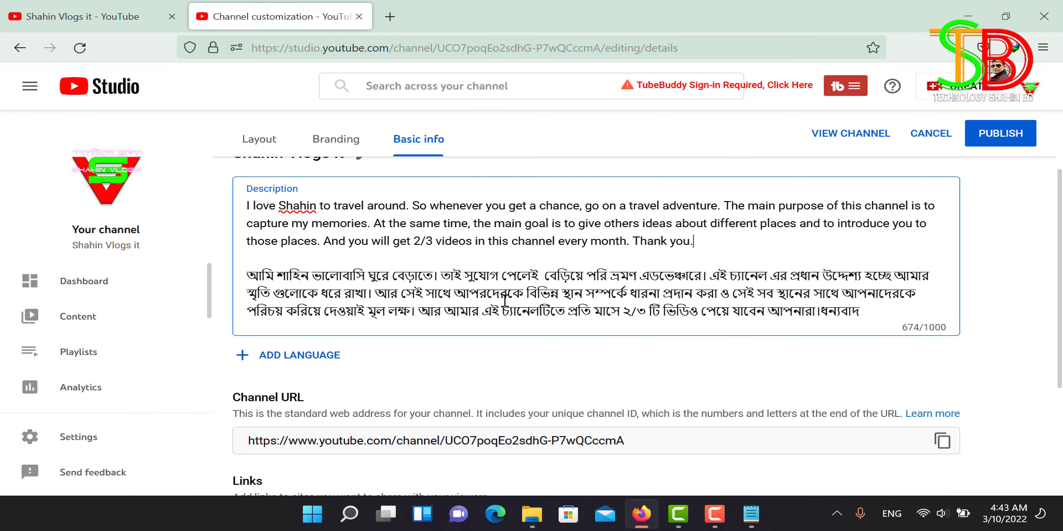
scroll(505, 300, "down", 3)
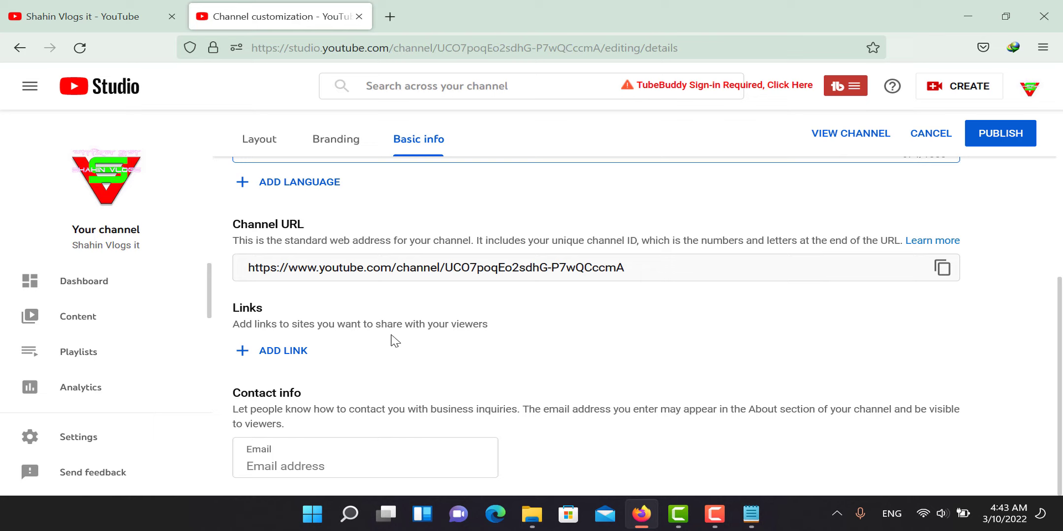
Step: Enter the business contact email address and publish the changes
left_click(301, 466)
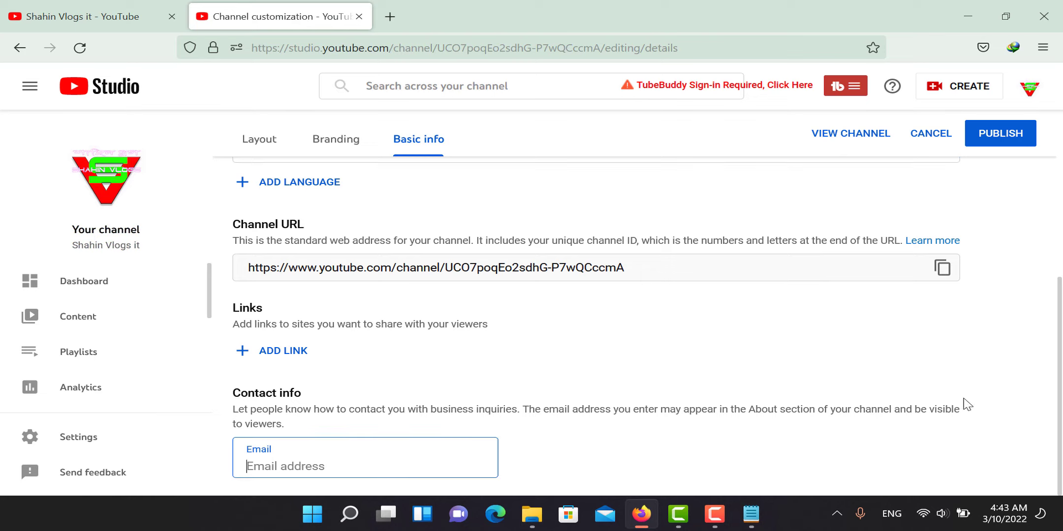
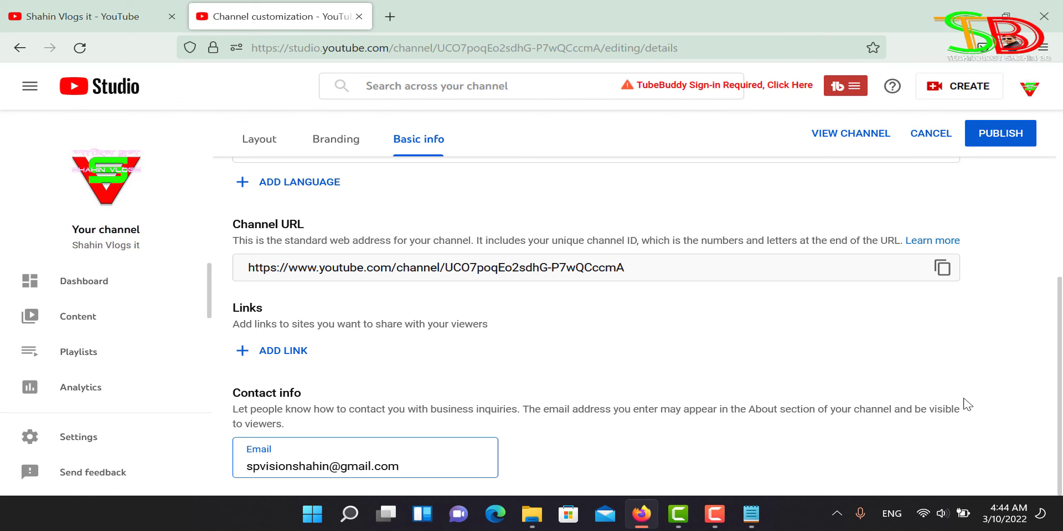
left_click(1000, 133)
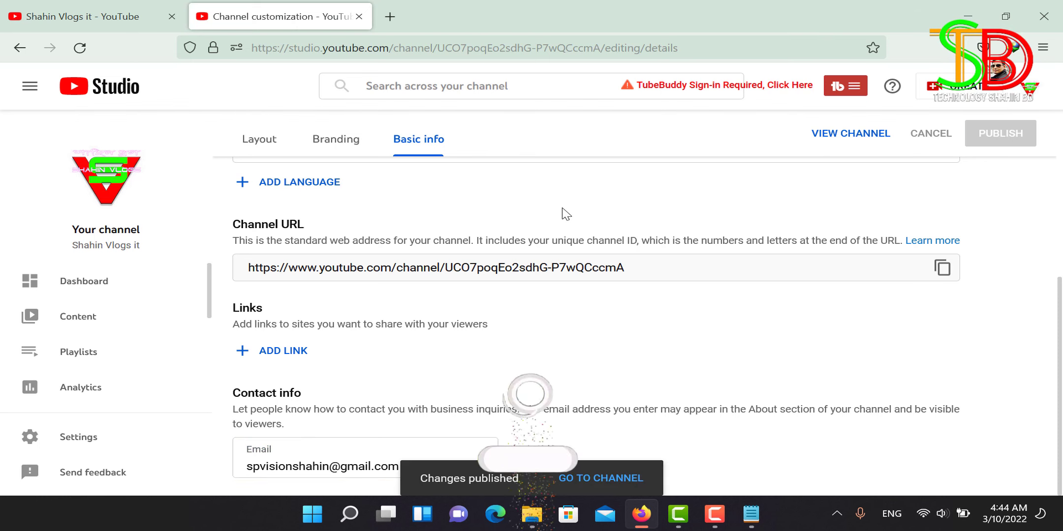
Step: Reload the customization page and switch to the Layout tab
scroll(418, 364, "up", 5)
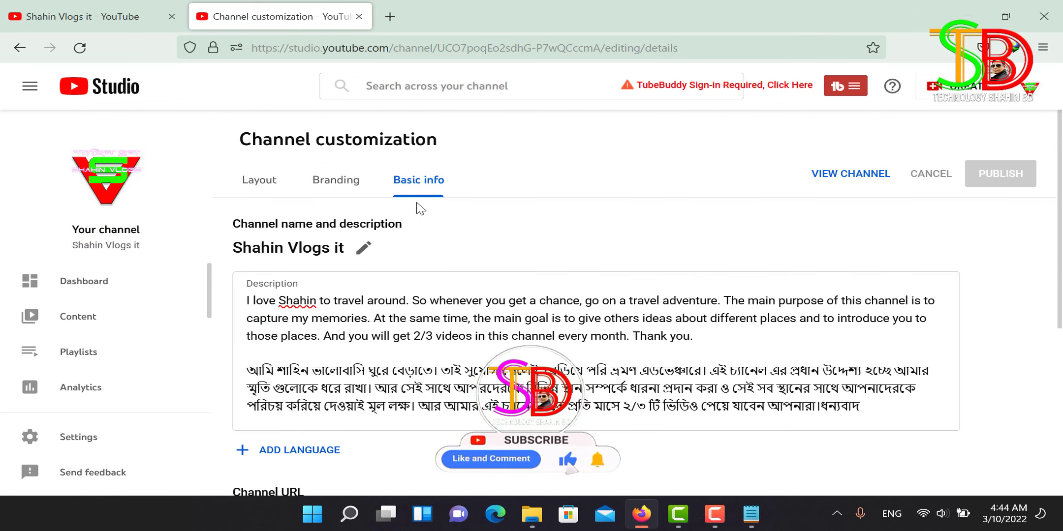
left_click(79, 47)
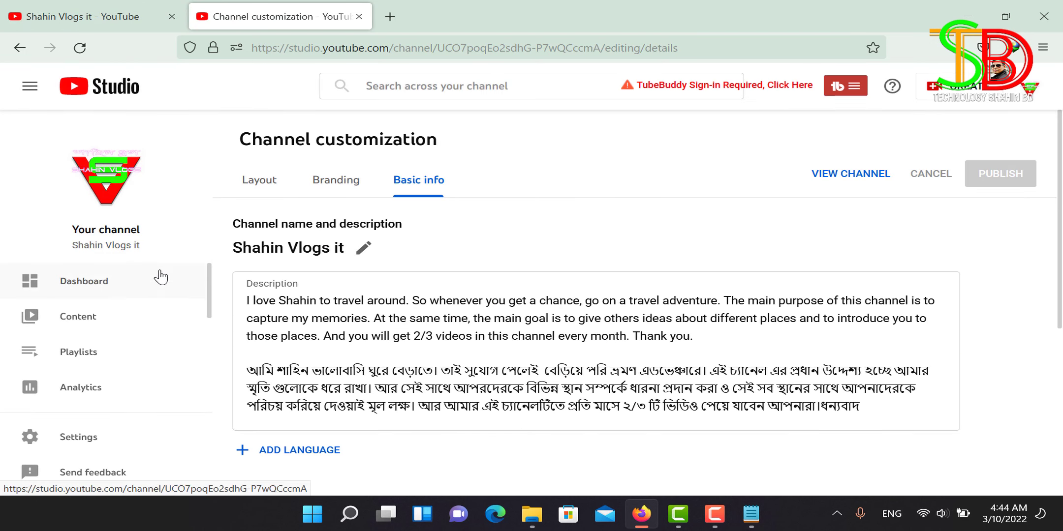
left_click(249, 186)
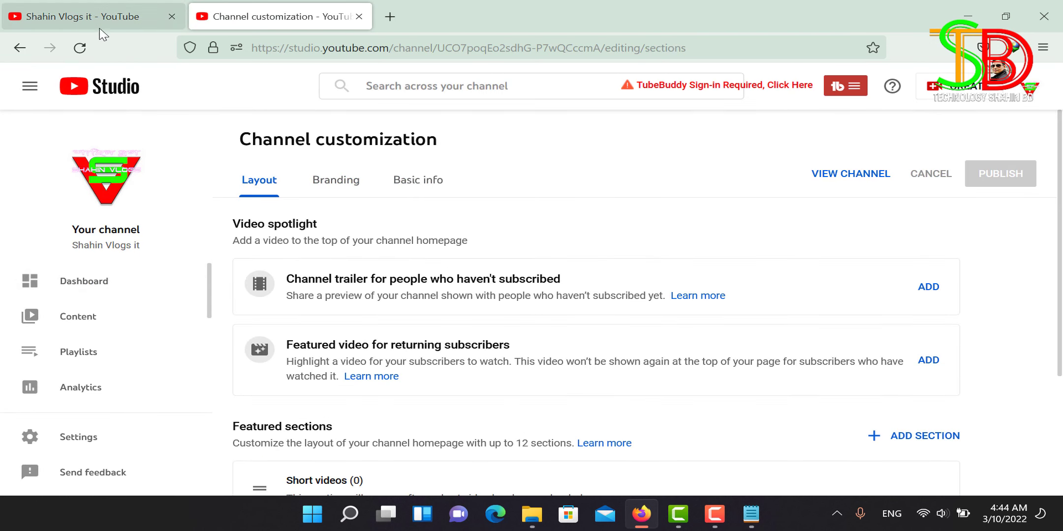
Step: Close customization, reload the channel page to review the new banner and logo, and open VIDEOS
left_click(360, 16)
left_click(79, 49)
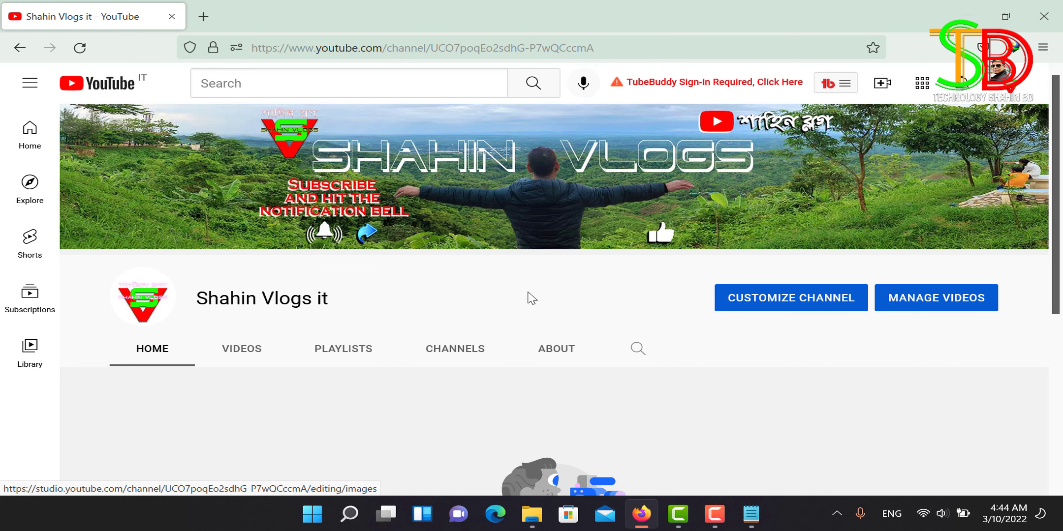
scroll(529, 295, "down", 3)
scroll(524, 295, "up", 3)
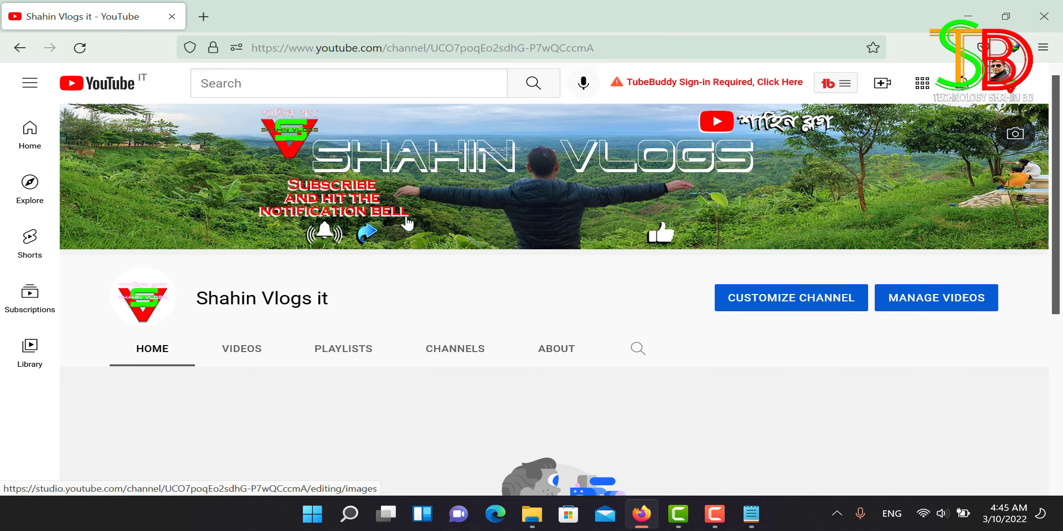
scroll(462, 271, "down", 4)
scroll(468, 270, "up", 4)
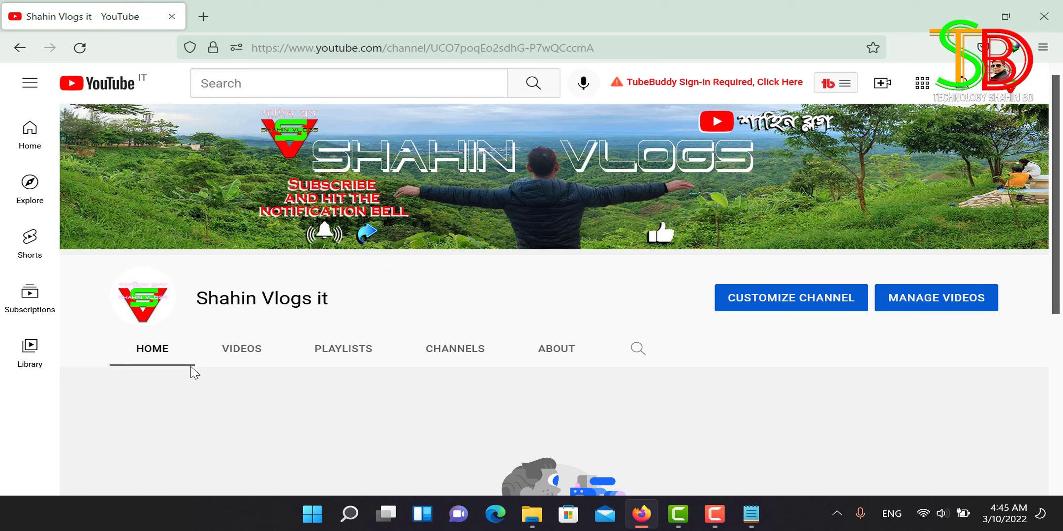
left_click(256, 349)
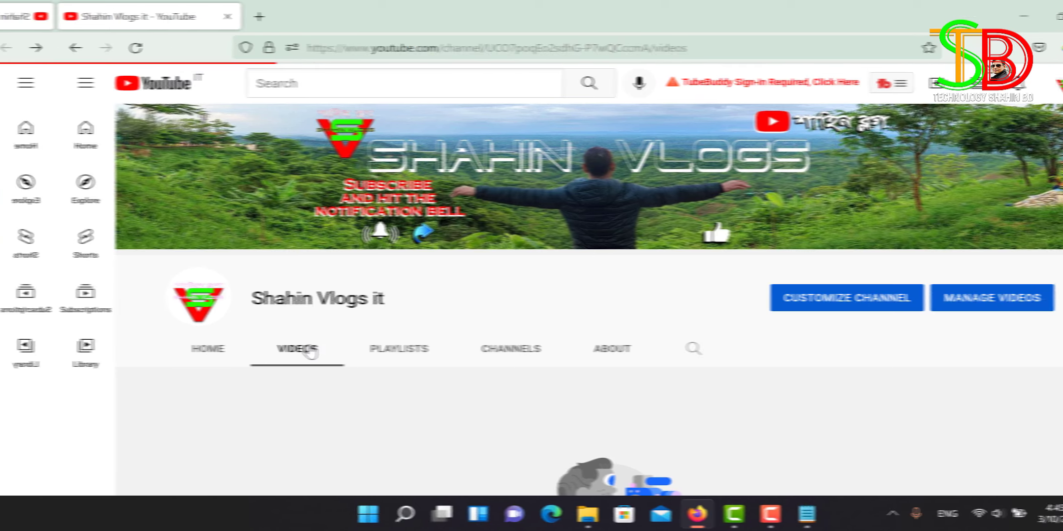